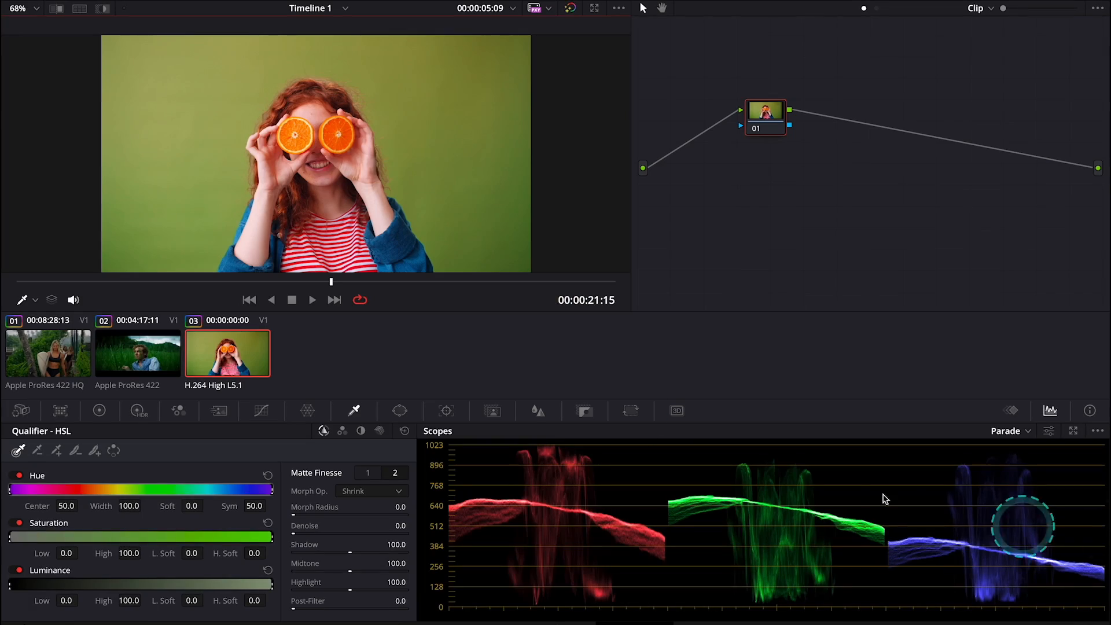
- Open the surfboard clip and toggle its Primaries node off and on to compare the base grade
click(56, 356)
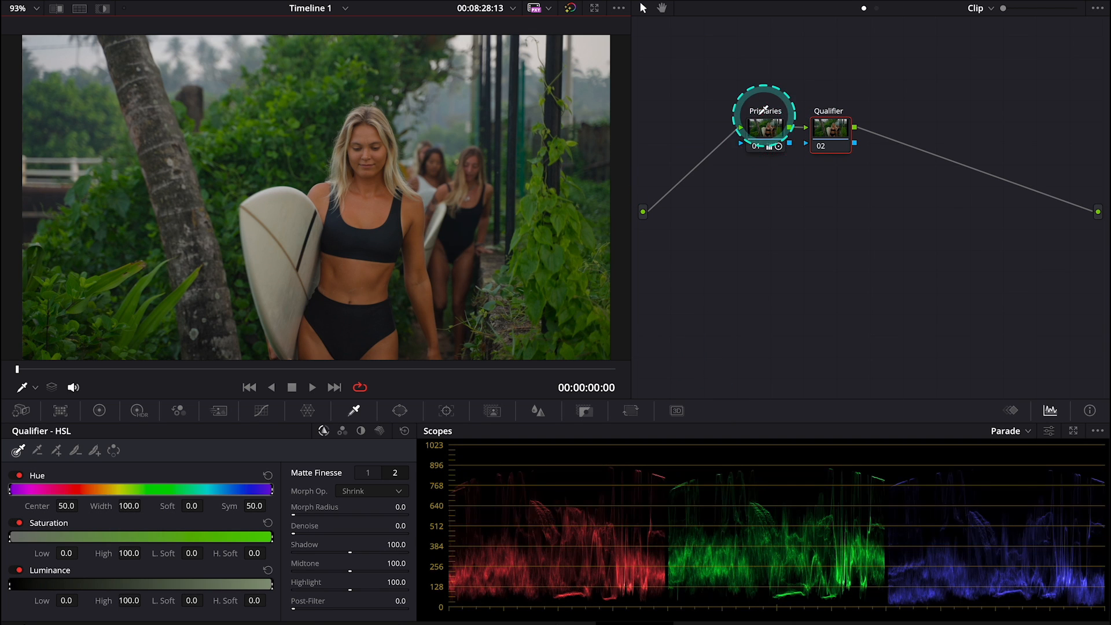
click(769, 127)
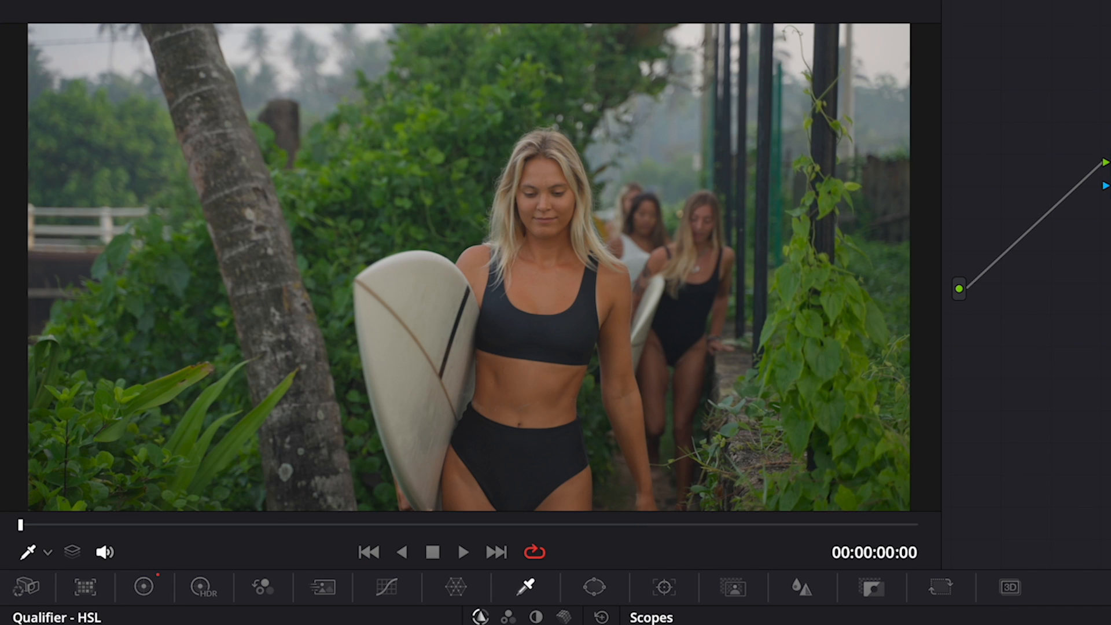
key(ctrl+d)
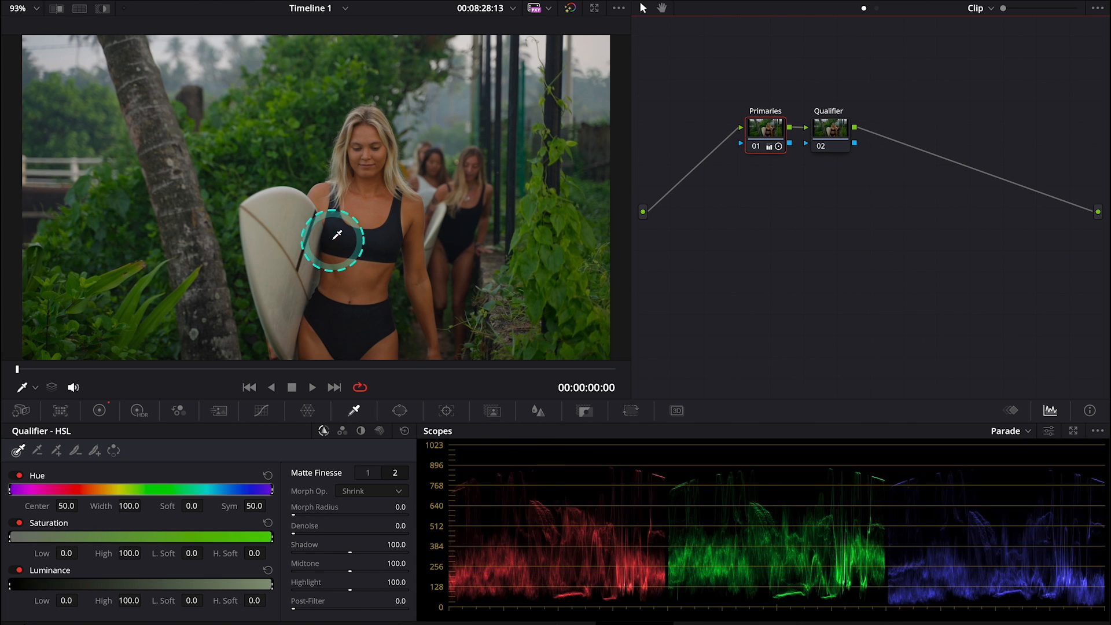
- Turn on the viewer's highlight display and select the Qualifier node
click(102, 8)
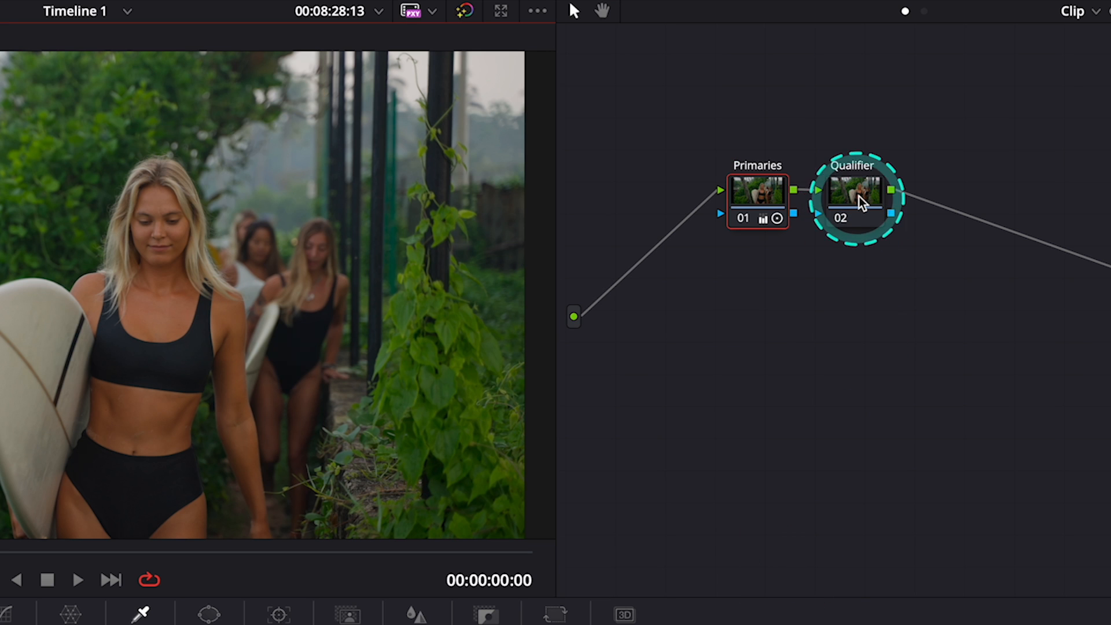
click(861, 202)
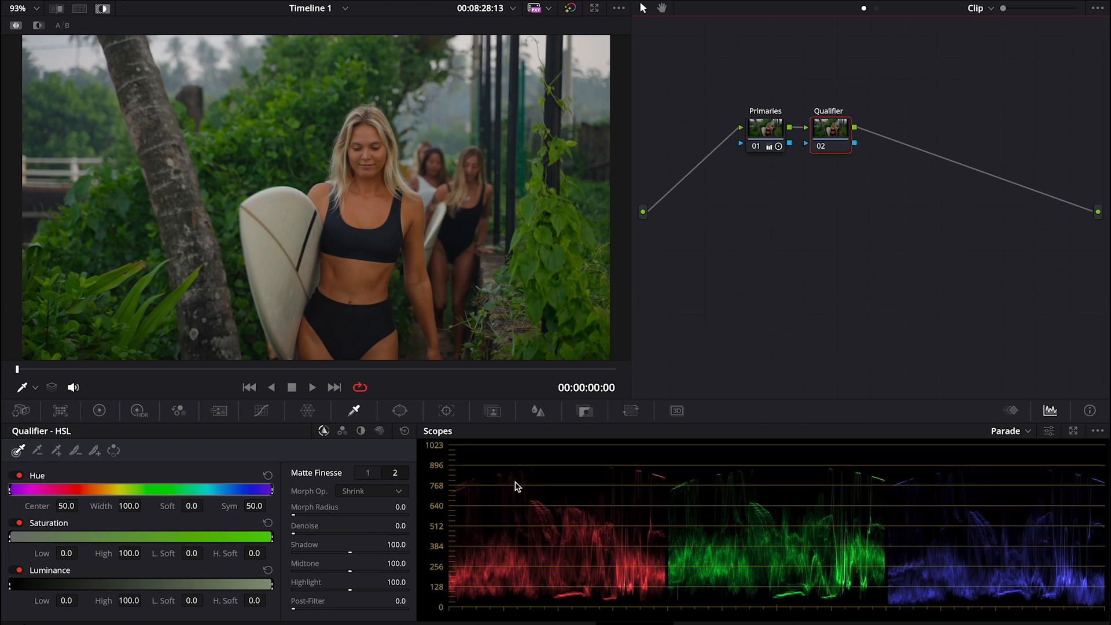
- Try an HSL key sampled from the woman's skin with the hue width narrowed to 6.6, and reset the qualifier
click(375, 199)
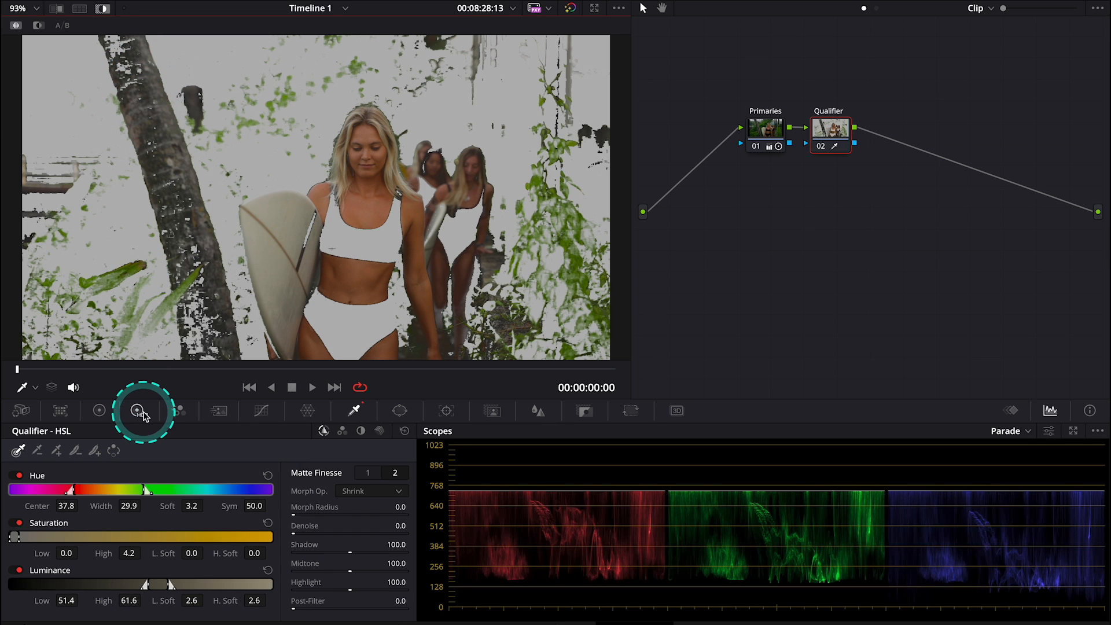
drag(145, 490, 113, 484)
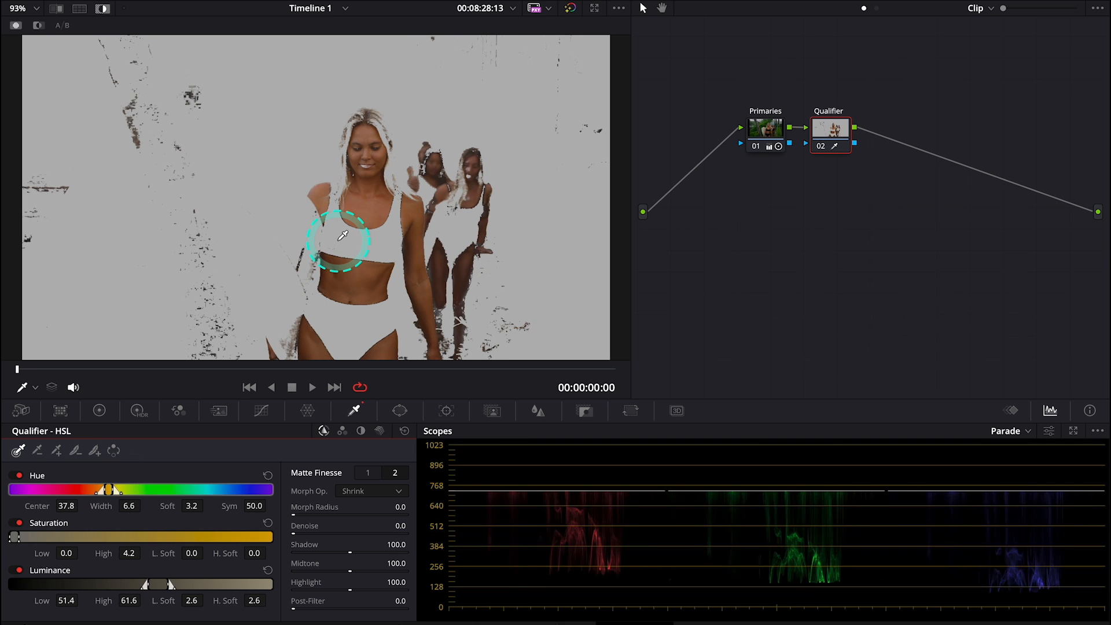
click(406, 432)
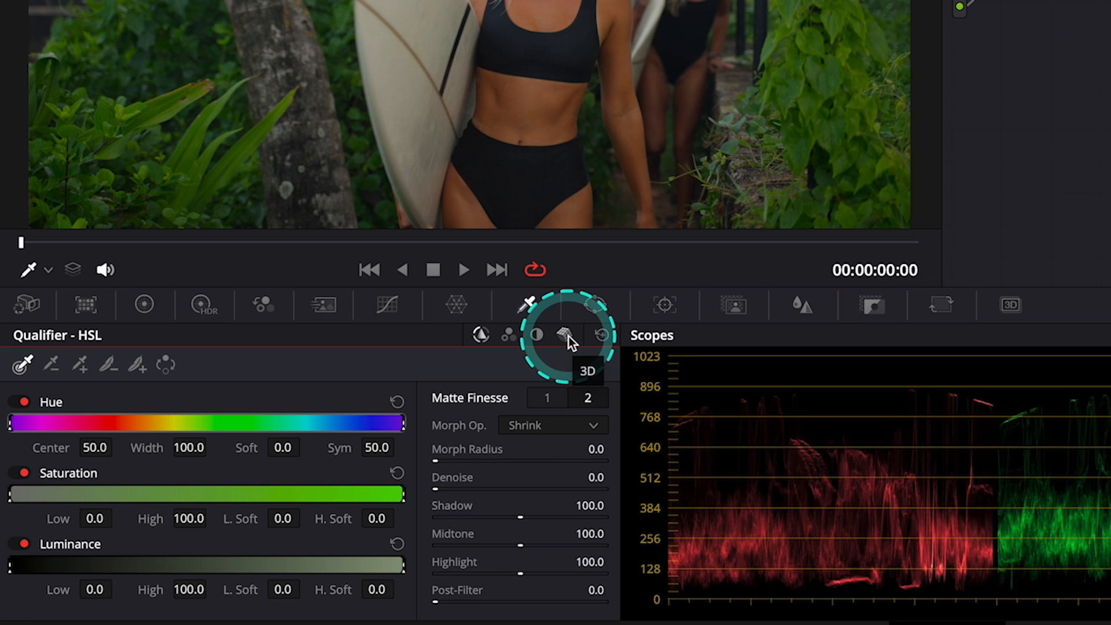
- Switch the qualifier to 3D mode and draw a sampling stroke over the skin of the woman's upper chest
click(565, 336)
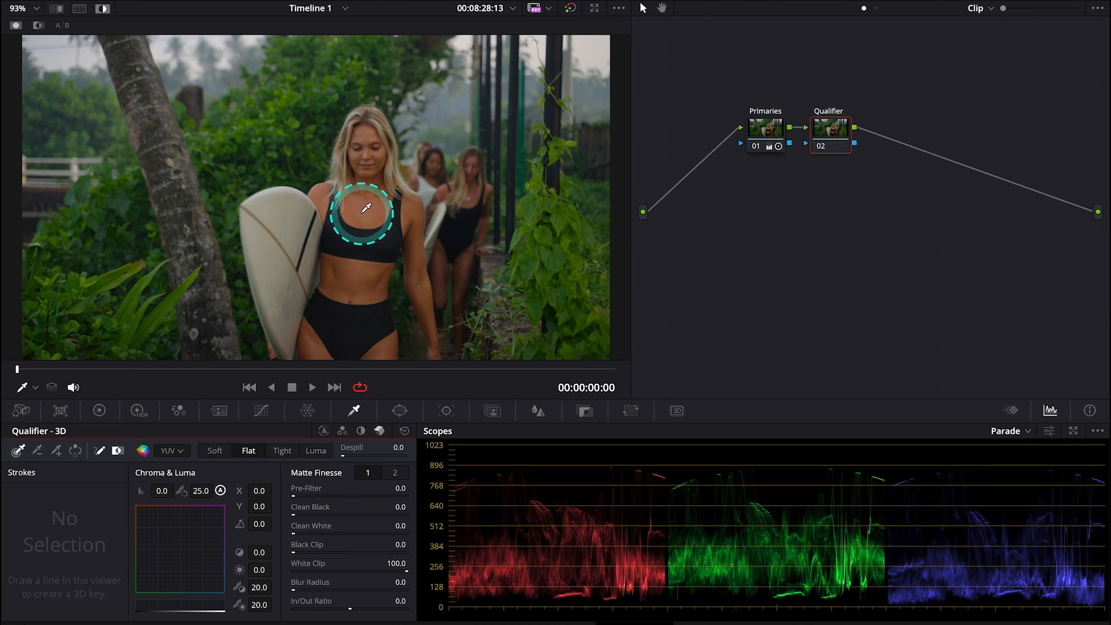
drag(366, 207, 362, 193)
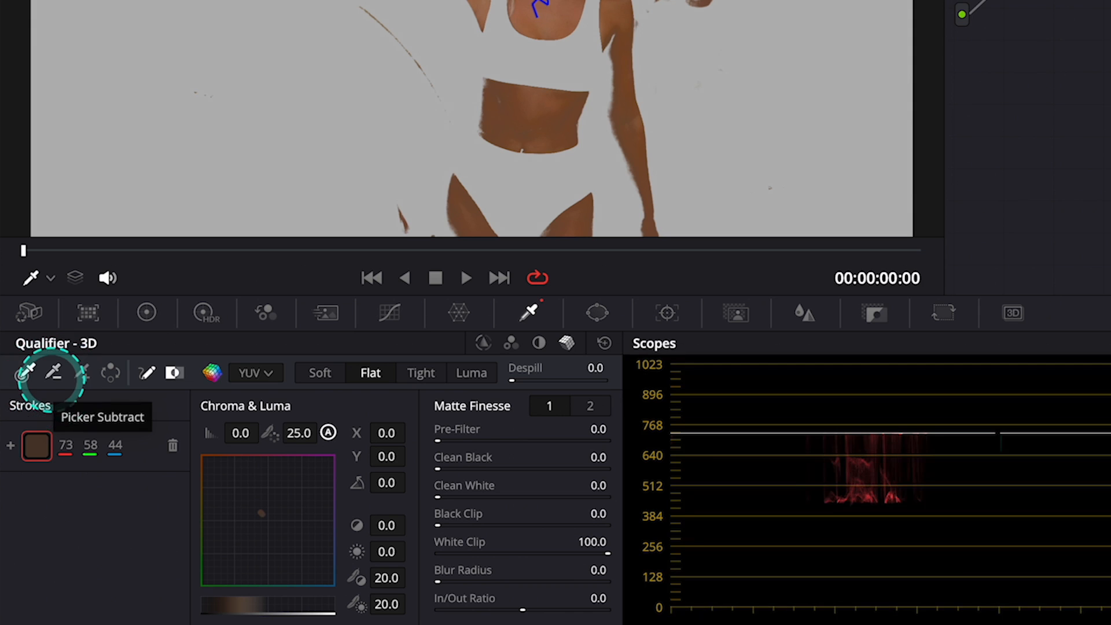
- Subtract a short stroke at the hand beneath the surfboard from the key, and add a stroke along the chest and neck
click(52, 374)
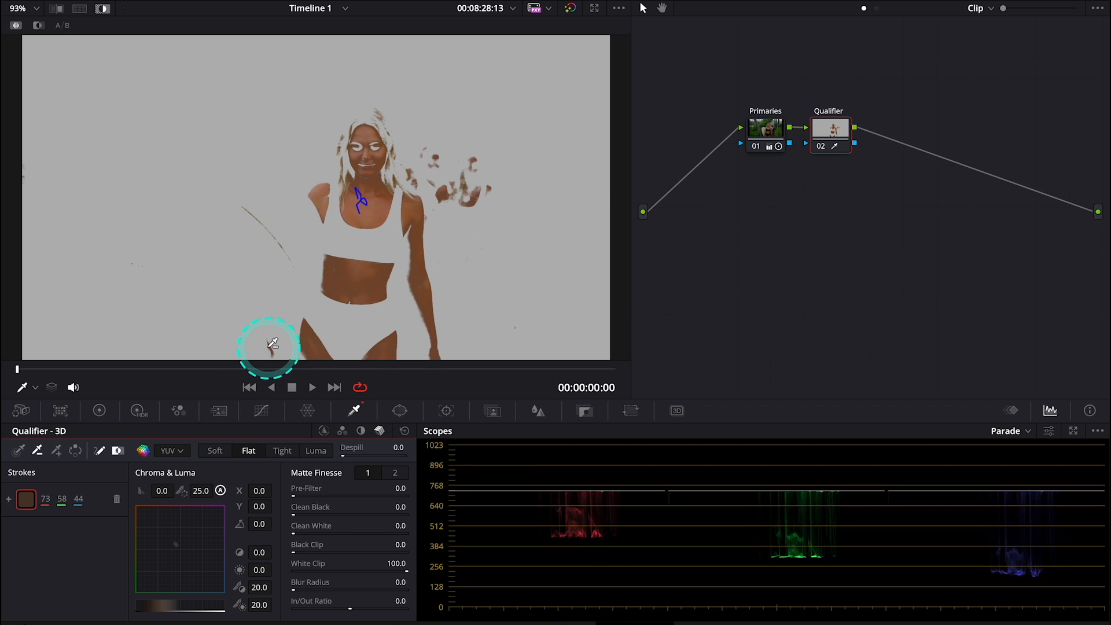
drag(269, 348, 272, 346)
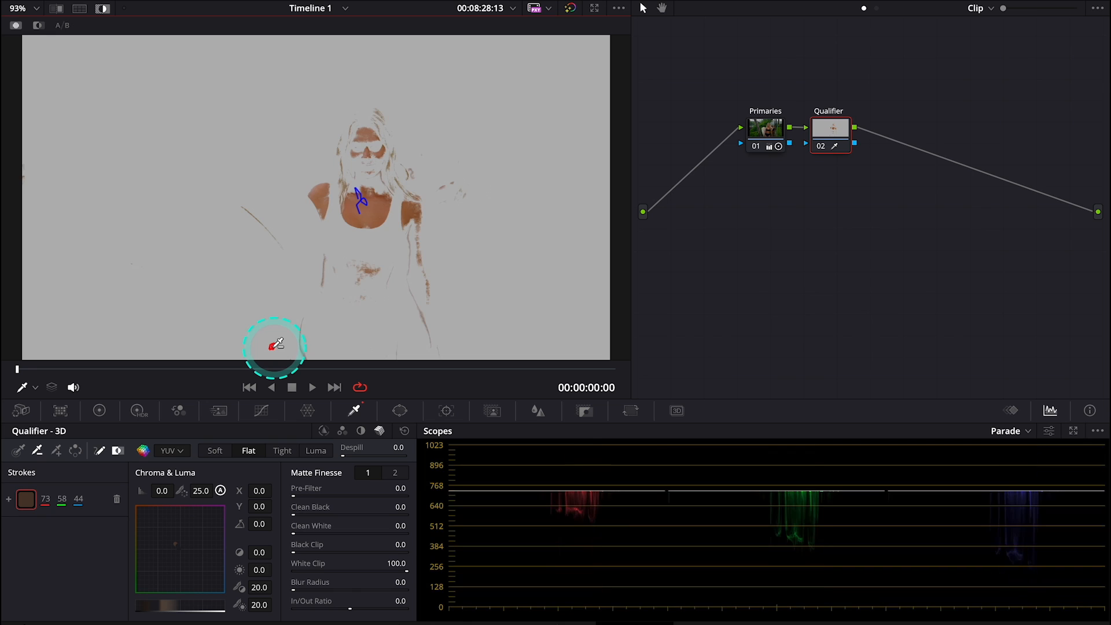
click(56, 451)
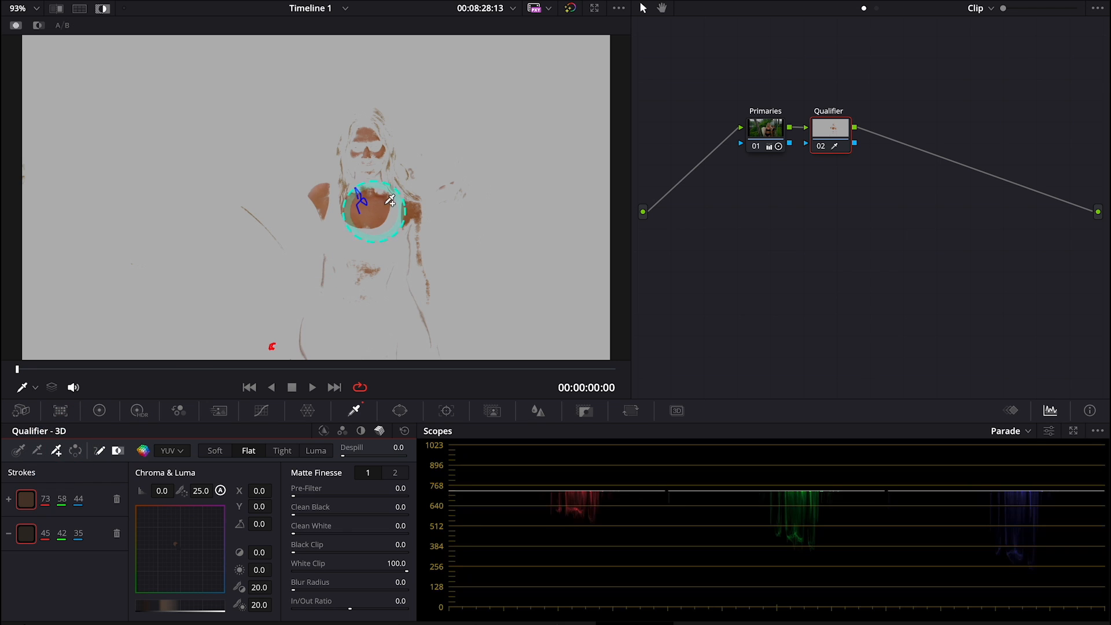
mouse_move(373, 213)
mouse_down()
mouse_move(363, 218)
mouse_move(360, 197)
mouse_move(371, 173)
mouse_up()
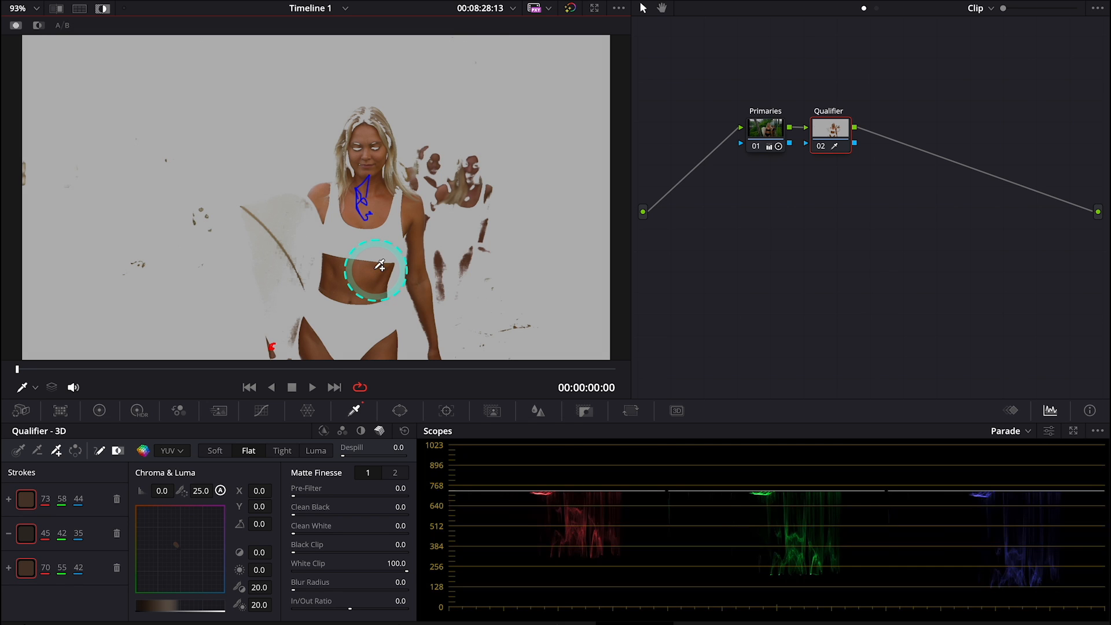
- Try inverting the skin key and switch the inversion back off
click(75, 452)
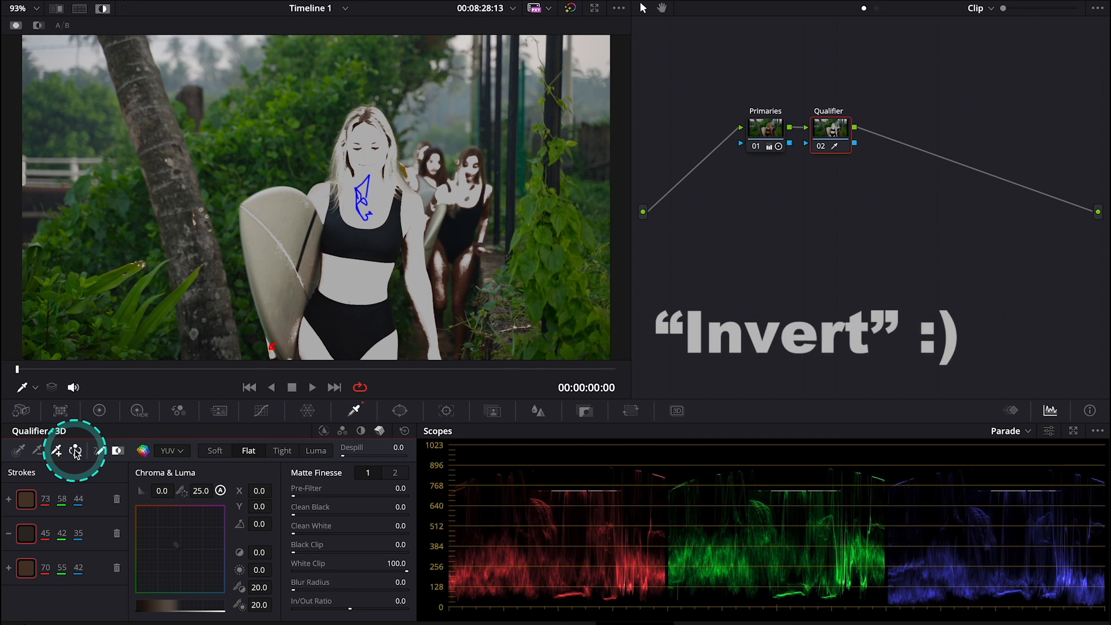
click(76, 451)
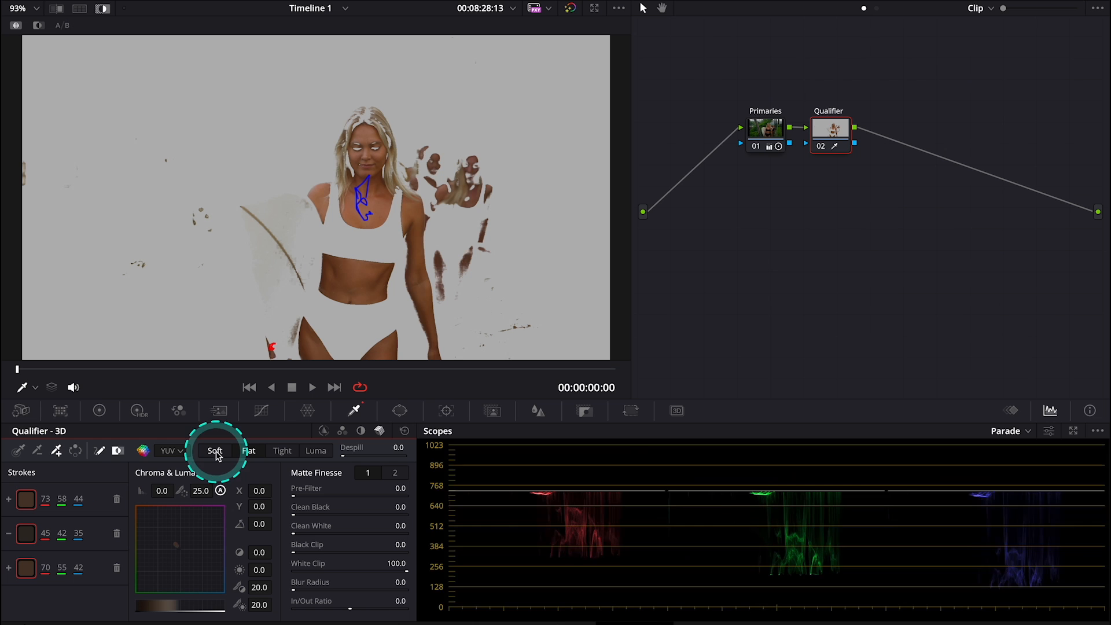
- Compare the Soft, Tight and Luma presets on the 3D key and settle on Tight
click(215, 451)
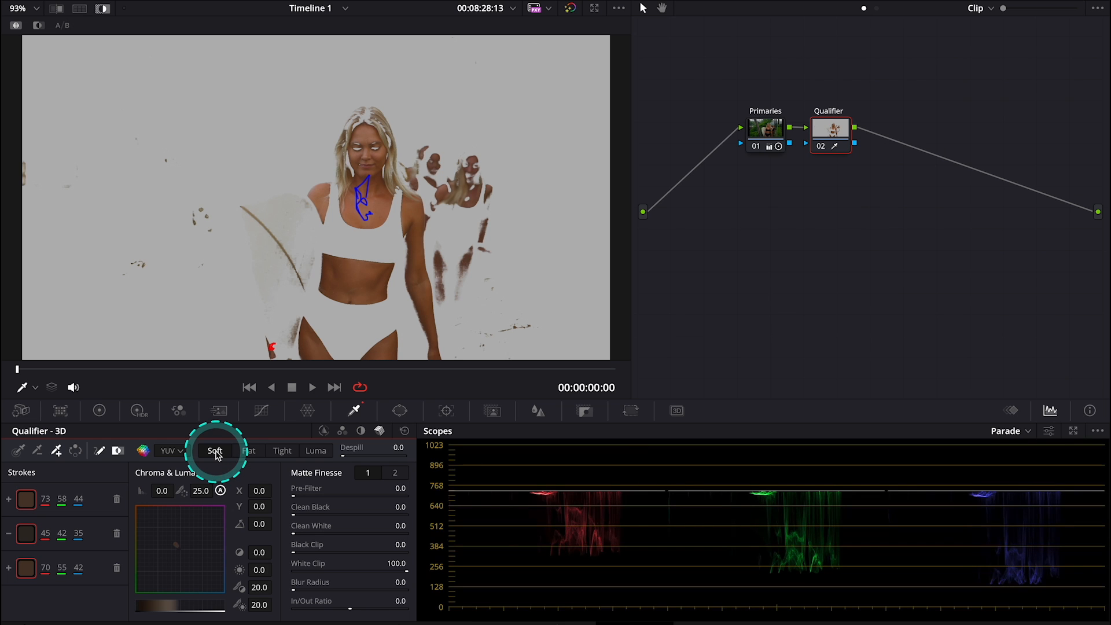
click(284, 451)
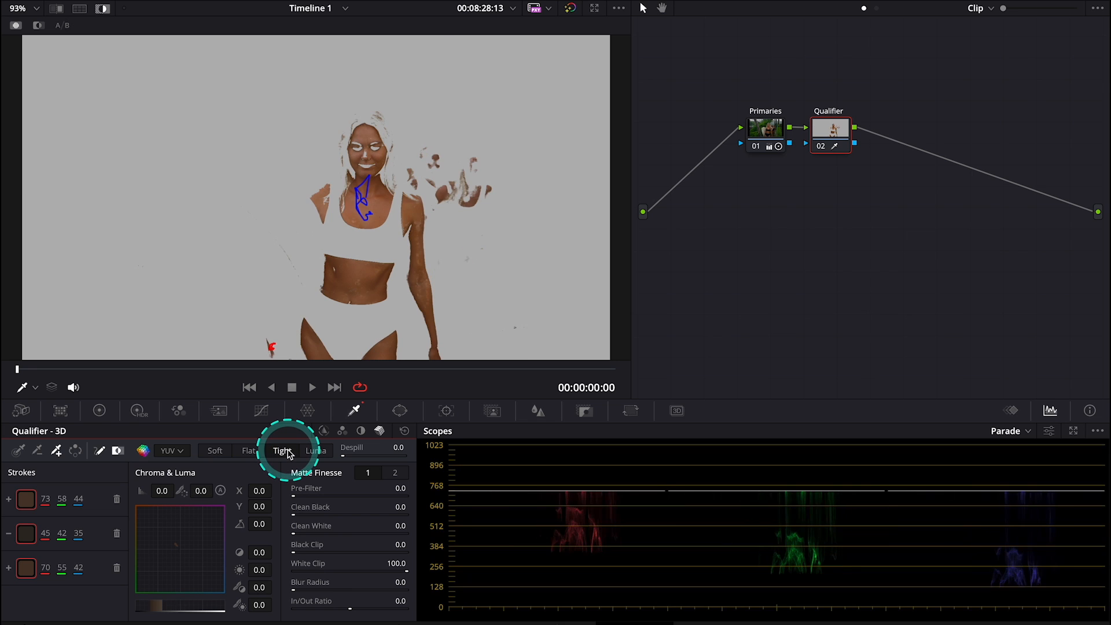
click(317, 452)
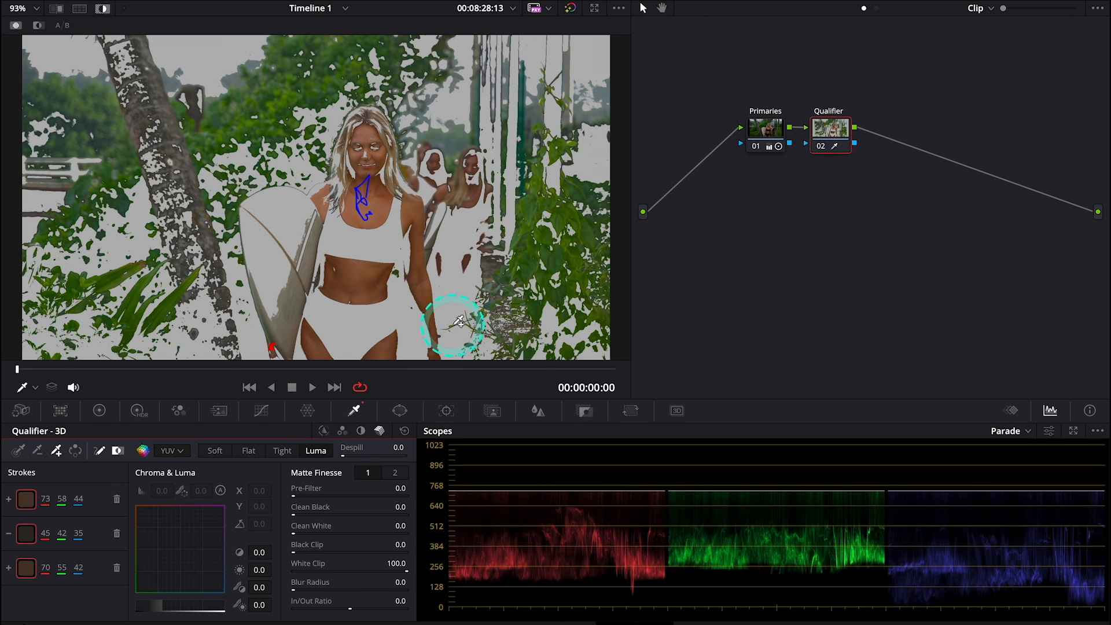
click(283, 451)
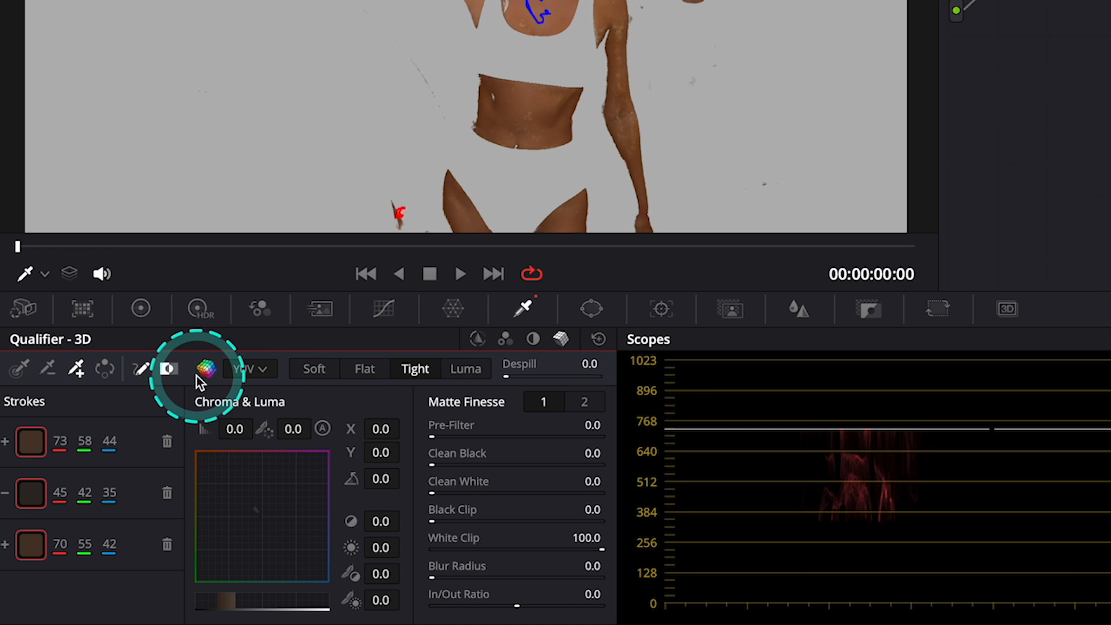
- Compare the key in the HSL, HSP and LAB color spaces and return it to YUV
click(263, 369)
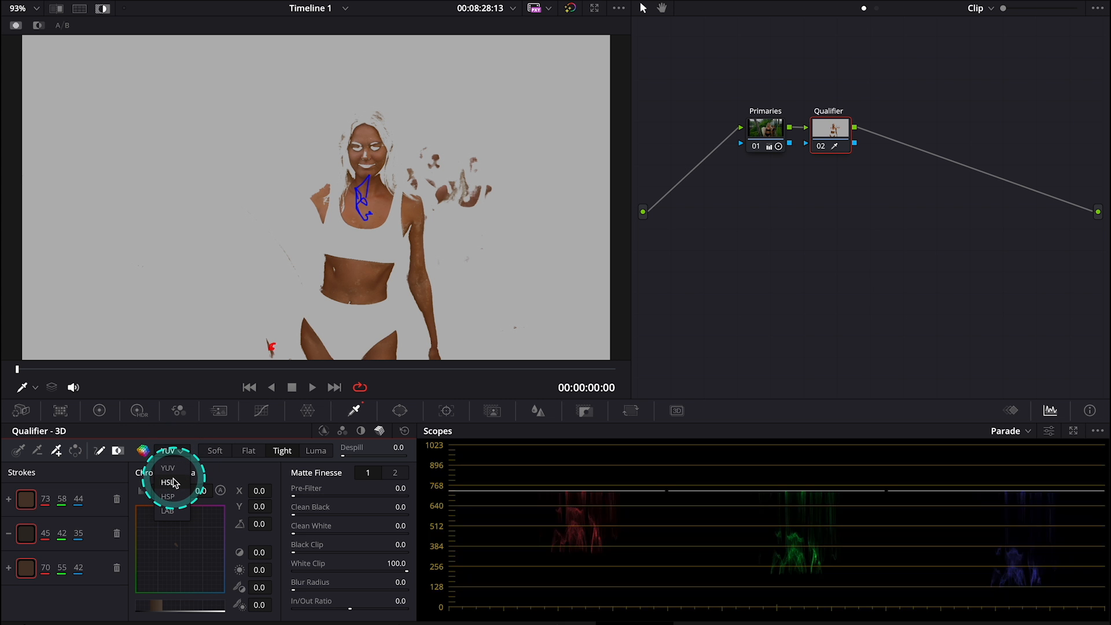
click(171, 482)
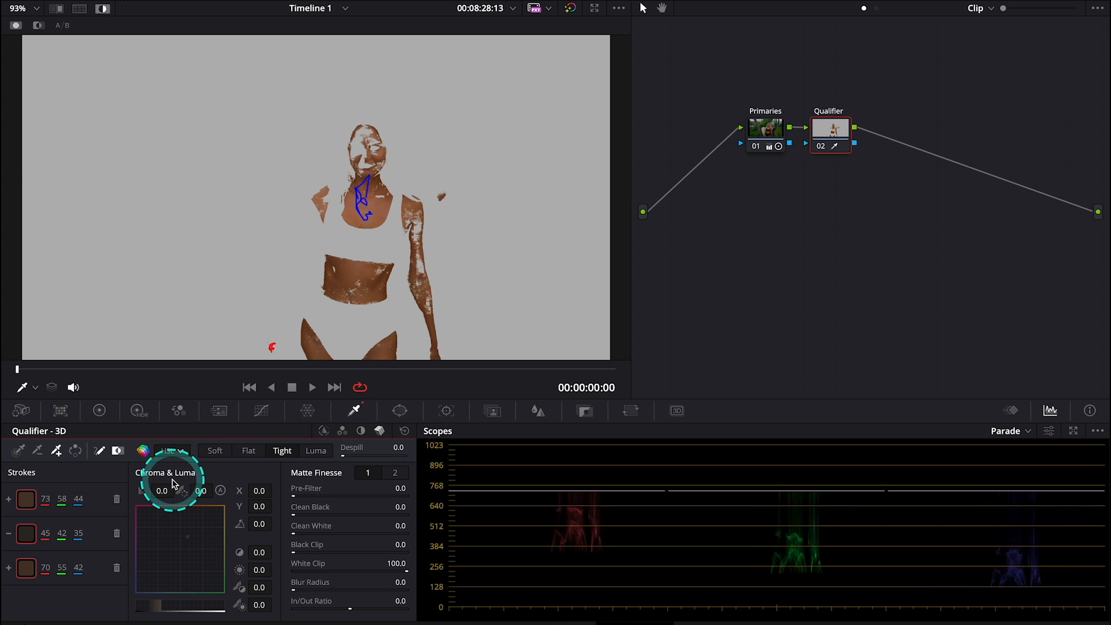
click(172, 451)
click(167, 496)
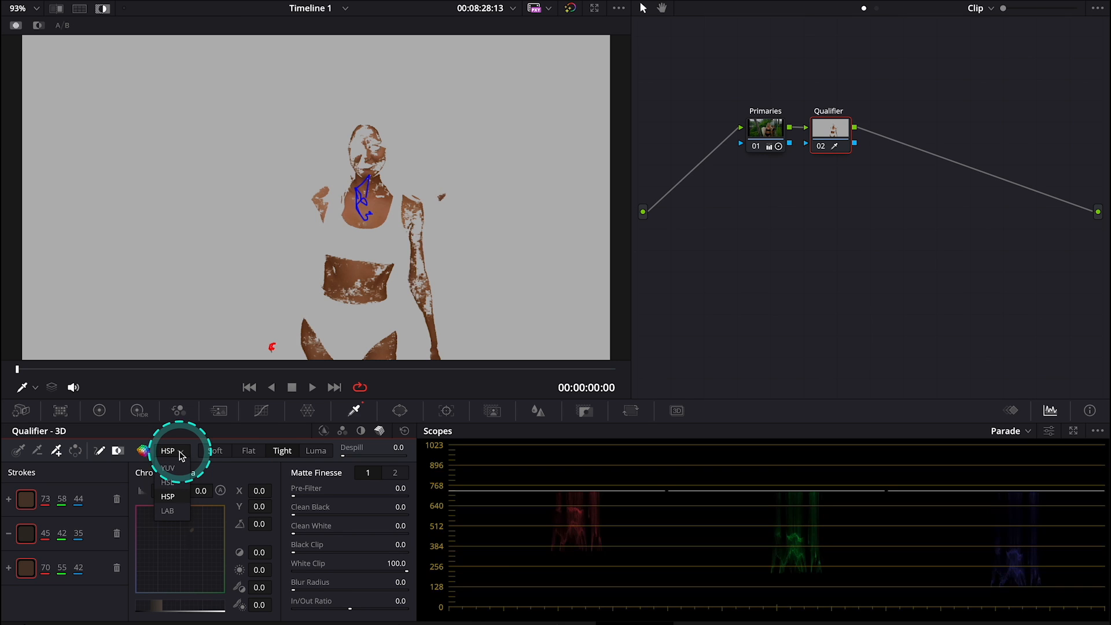
click(167, 510)
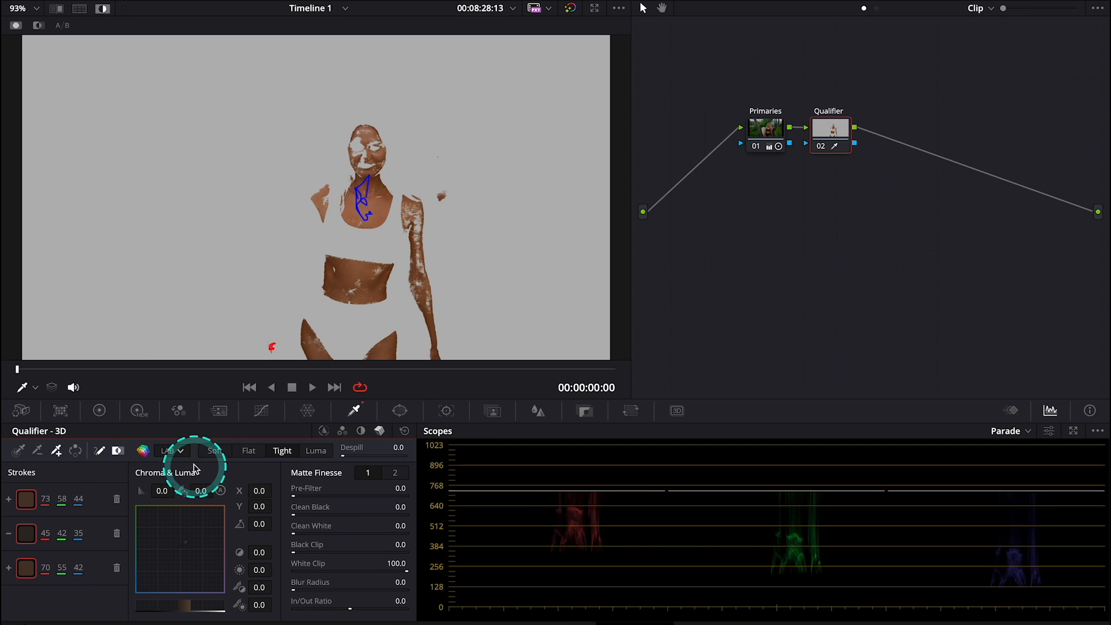
click(172, 450)
click(174, 470)
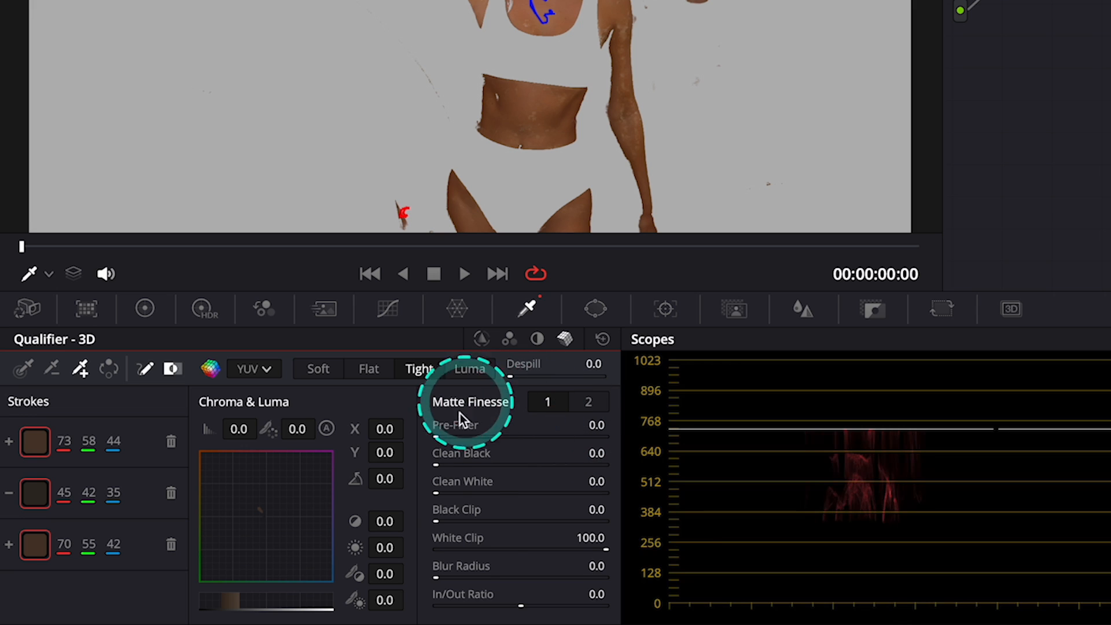
- Fine-tune the key's Chroma & Luma values to X -0.2, Y 0.1 and 0.8, with luma settings 1.5, 4.1, 4.4 and 9.1
click(588, 404)
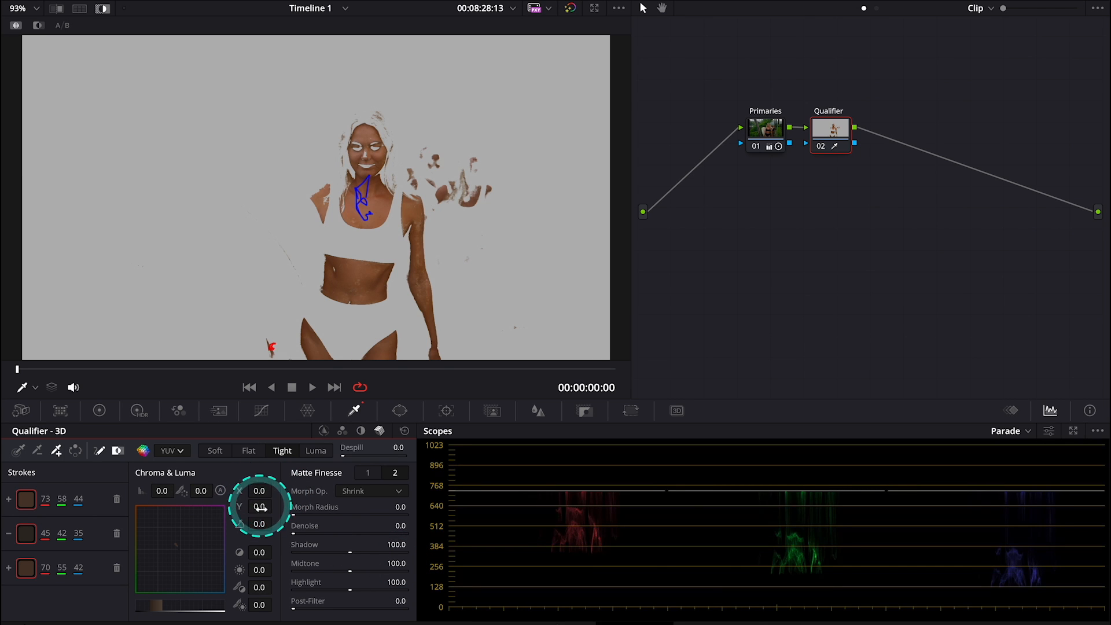
drag(259, 491, 275, 551)
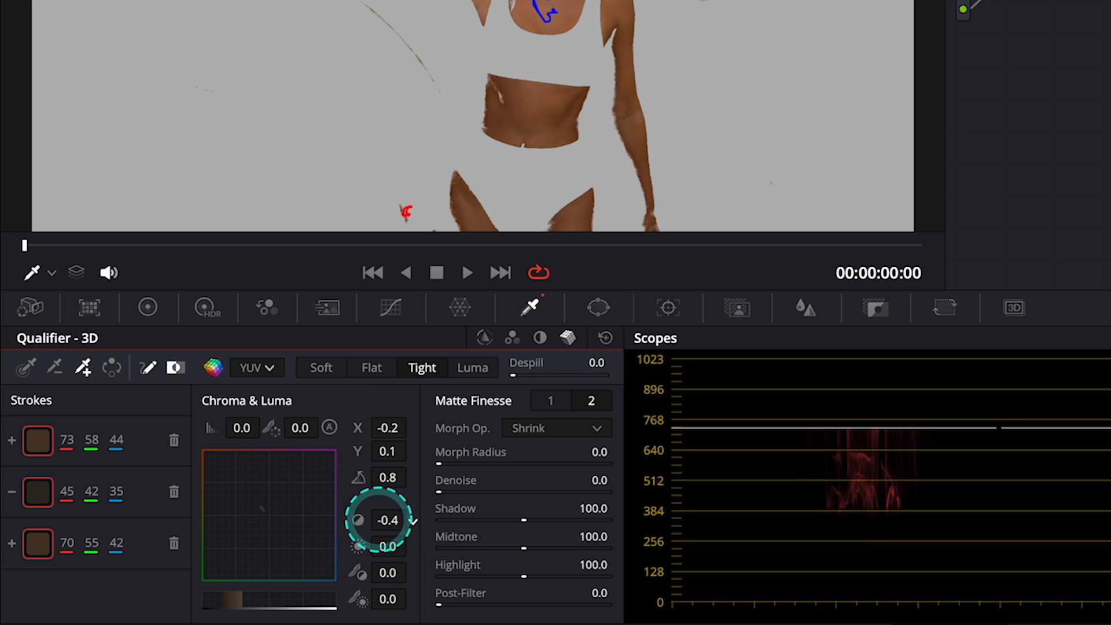
drag(380, 521, 426, 566)
drag(385, 598, 444, 606)
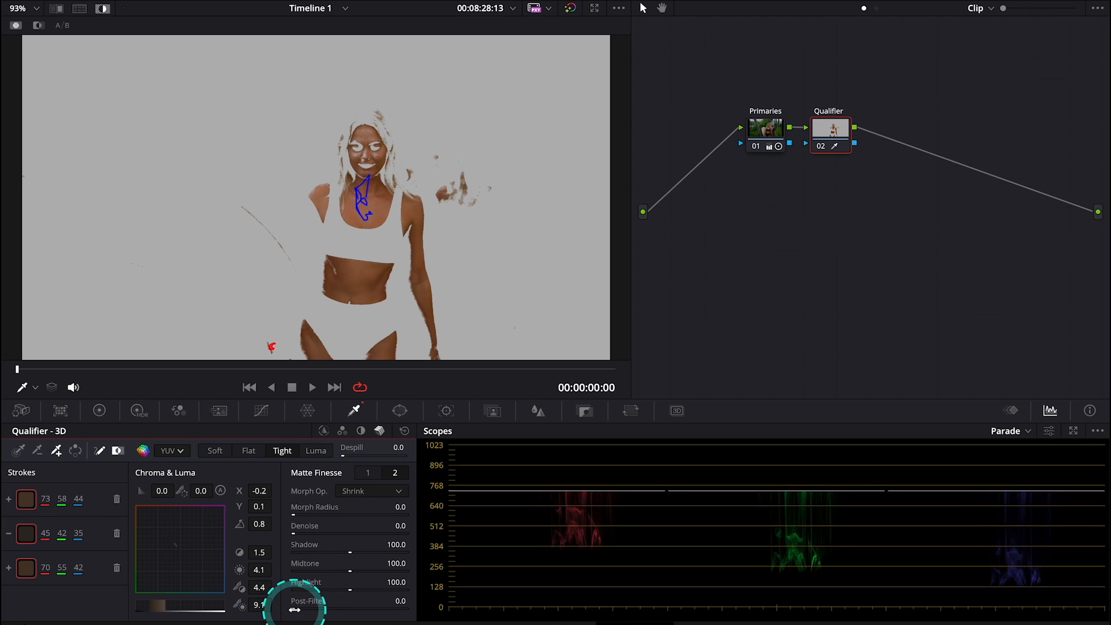
- Refine the skin matte with Denoise 3.8, Clean Black 6.7 and Clean White 29.6
drag(292, 534, 320, 536)
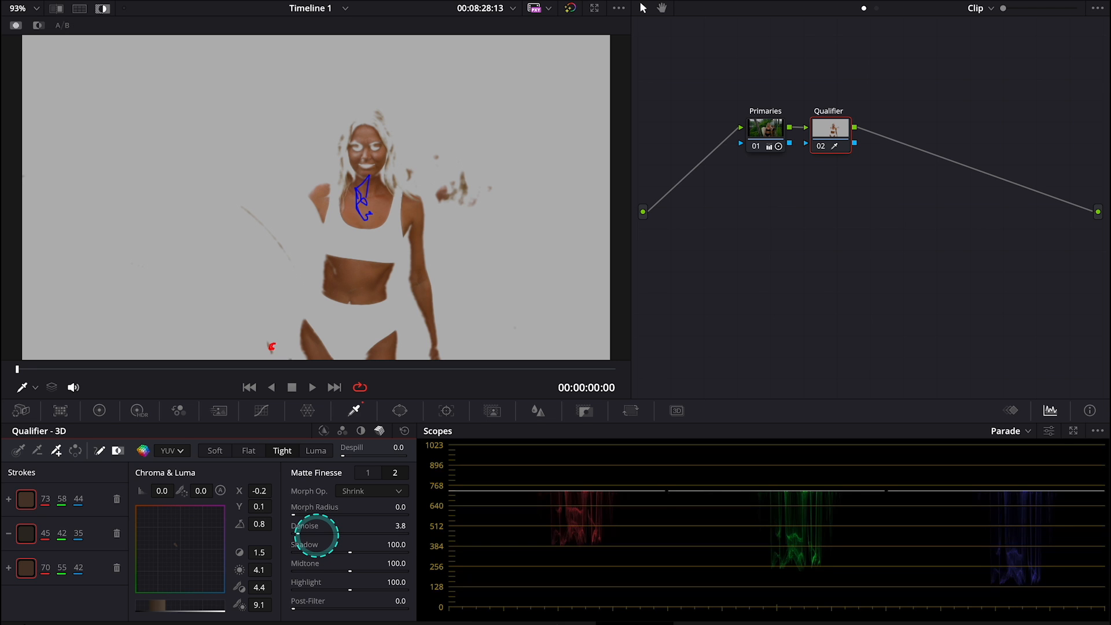
click(368, 473)
drag(293, 513, 489, 562)
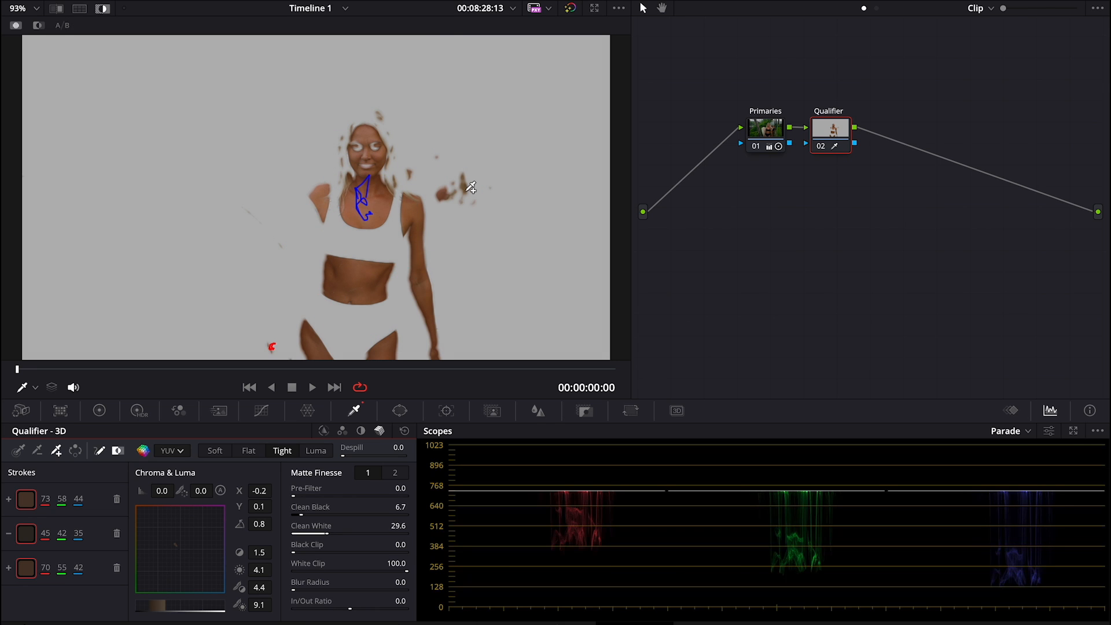
- Turn off the highlight display and raise the log Midtone master wheel to 0.10 for the keyed skin
click(101, 9)
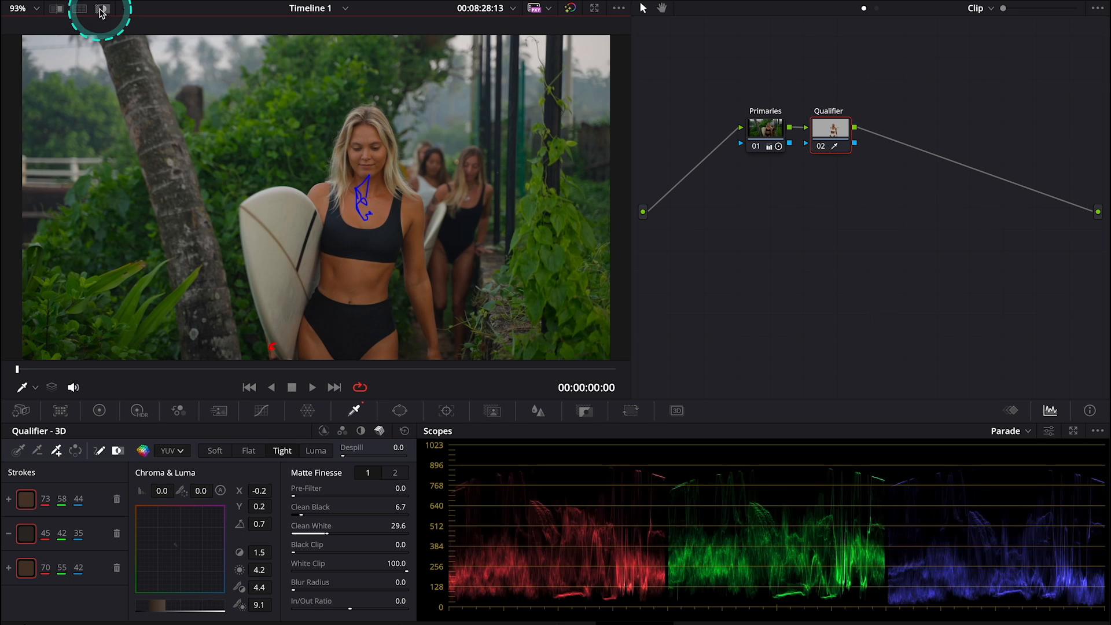
click(107, 413)
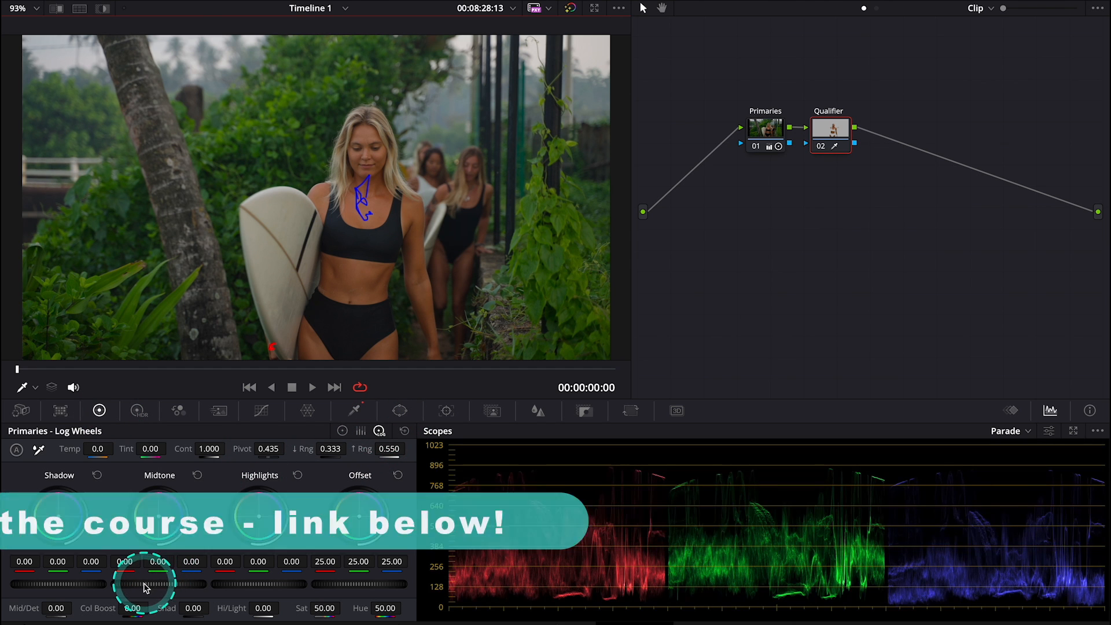
drag(142, 583, 199, 589)
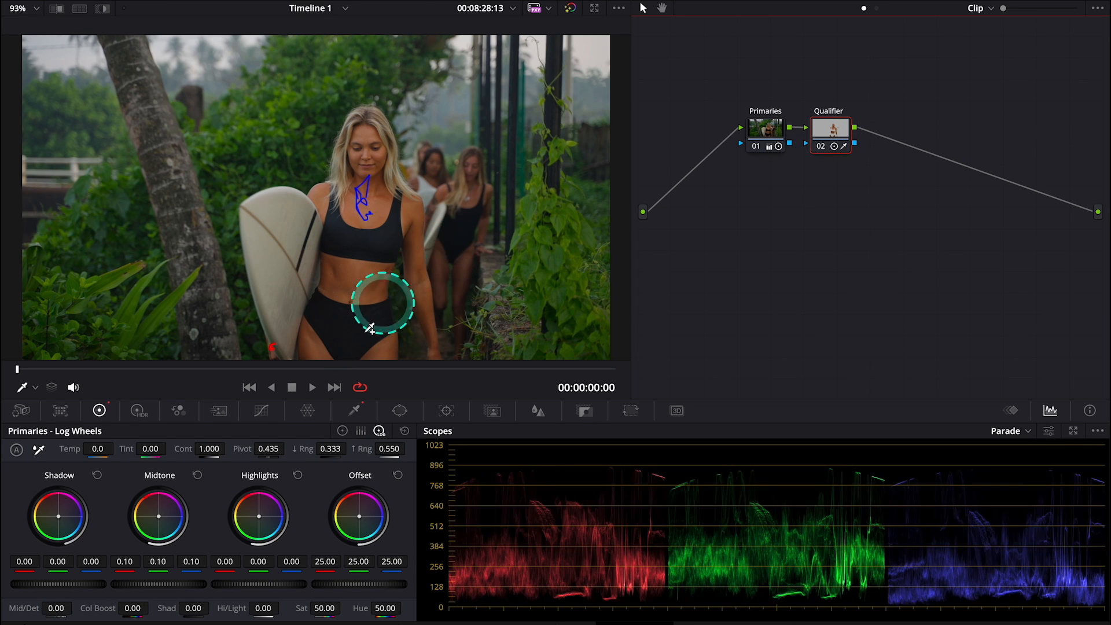
- Shift the central point of the Color Warper's Hue-Saturation grid to hue 0.36 and saturation 0.08 for the keyed skin
click(311, 410)
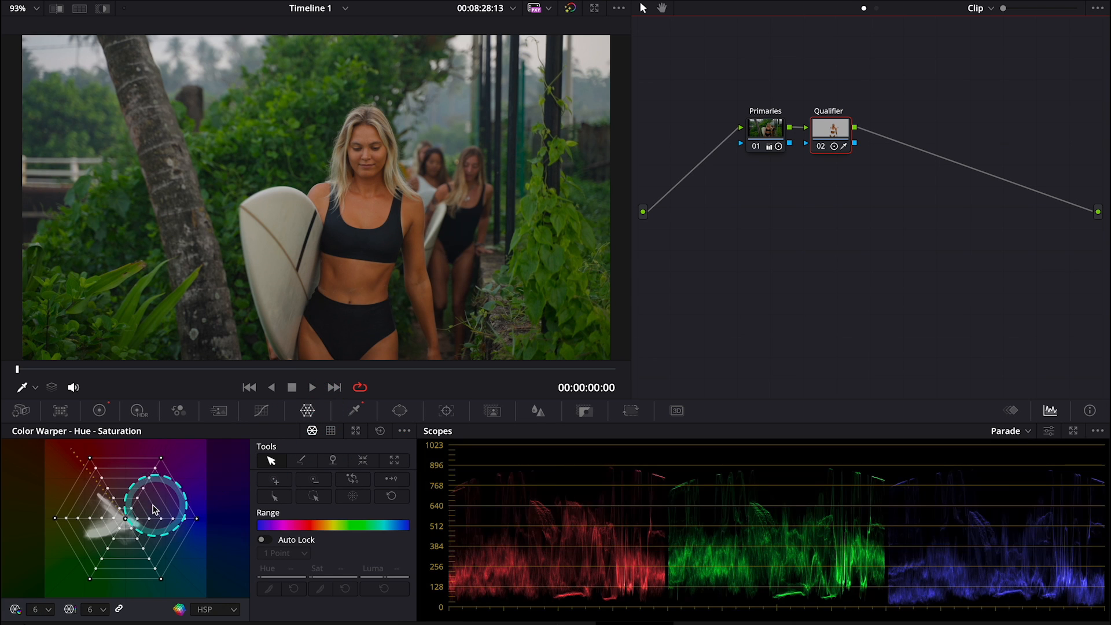
click(127, 519)
drag(128, 522, 131, 521)
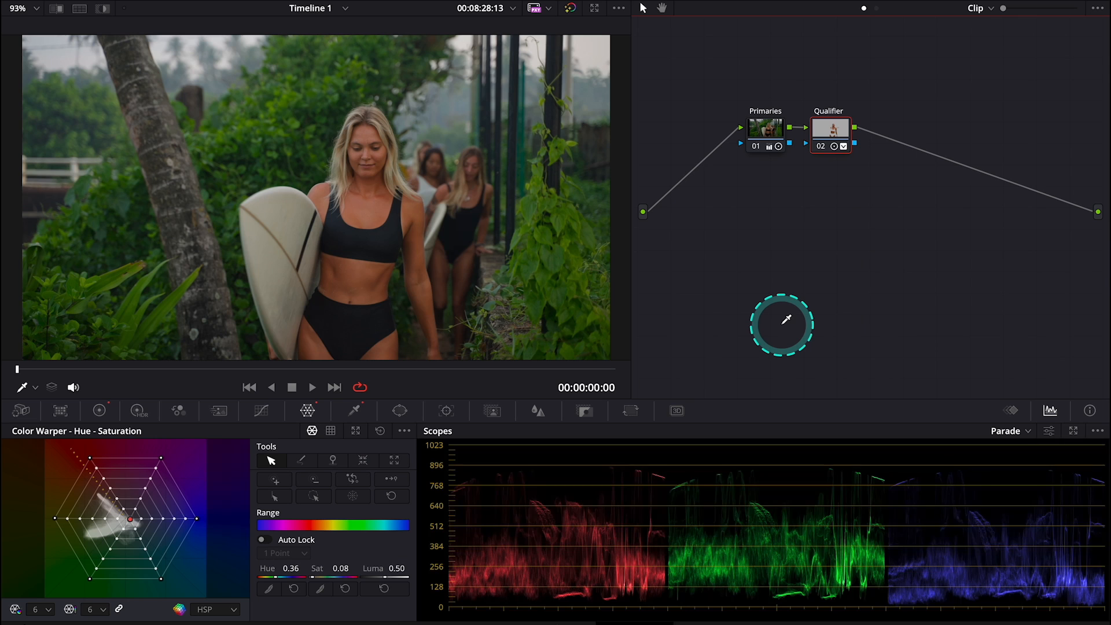
- Enable the grade on the clip of the man in the grass, add a serial node after Primaries and label it Qualifier
key(space)
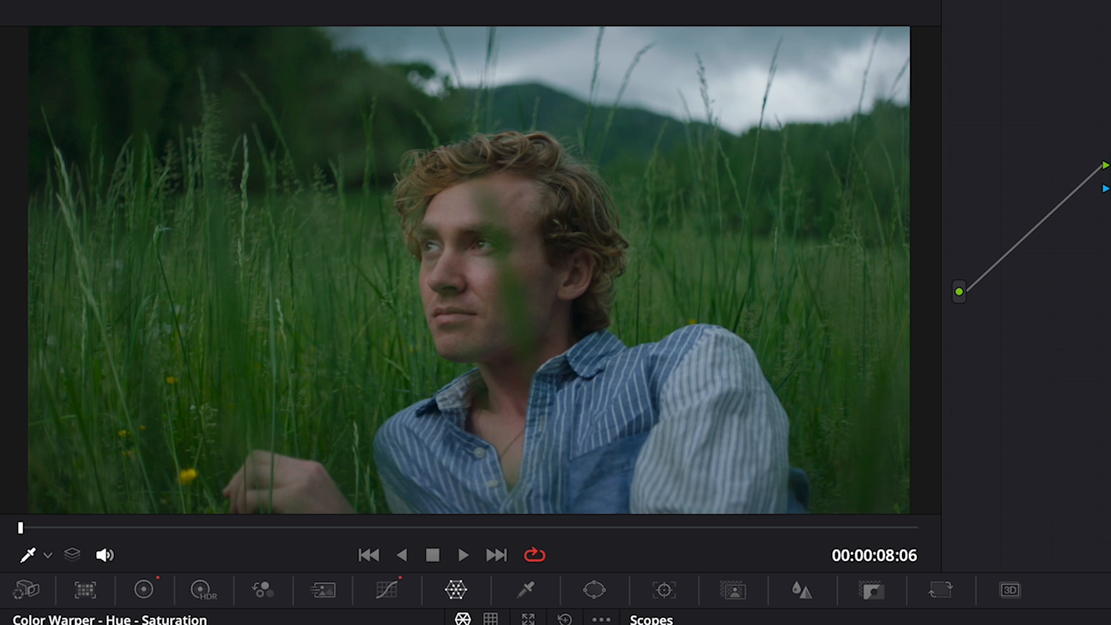
key(ctrl+d)
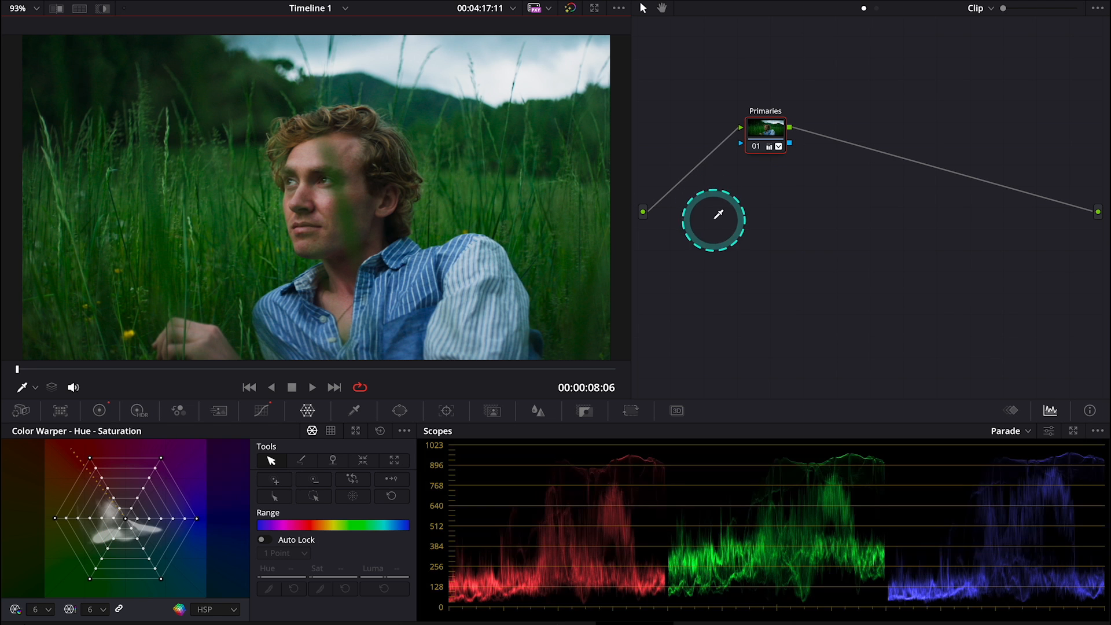
key(alt+s)
right_click(837, 133)
click(860, 164)
text(Qualifier)
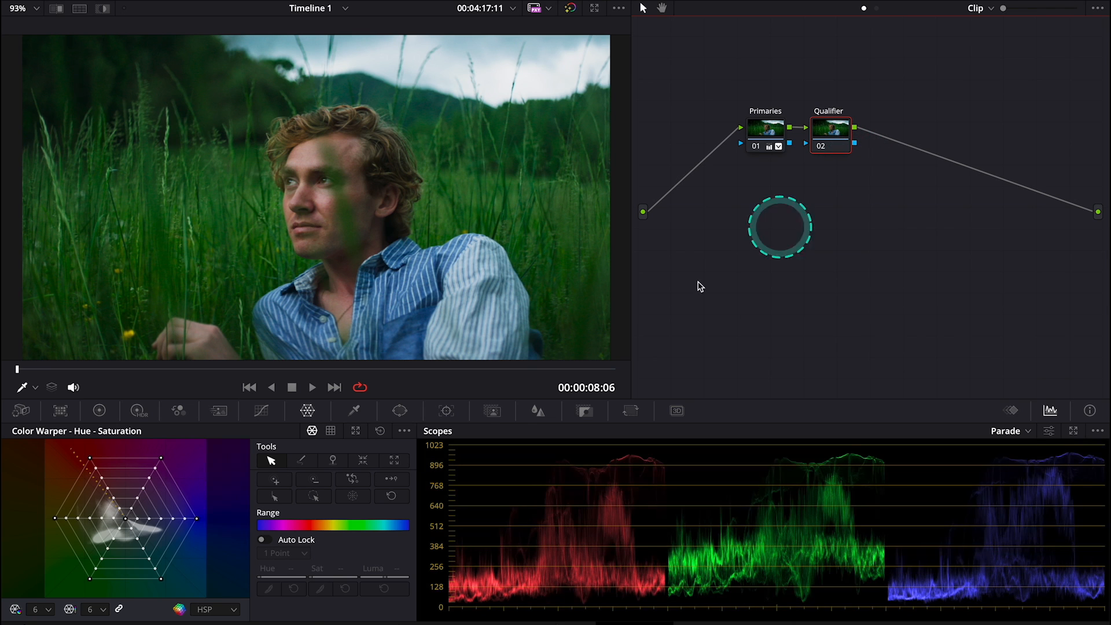
- Turn on the highlight display, try an HSL qualifier key on the green grass, and reset the qualifier
click(355, 410)
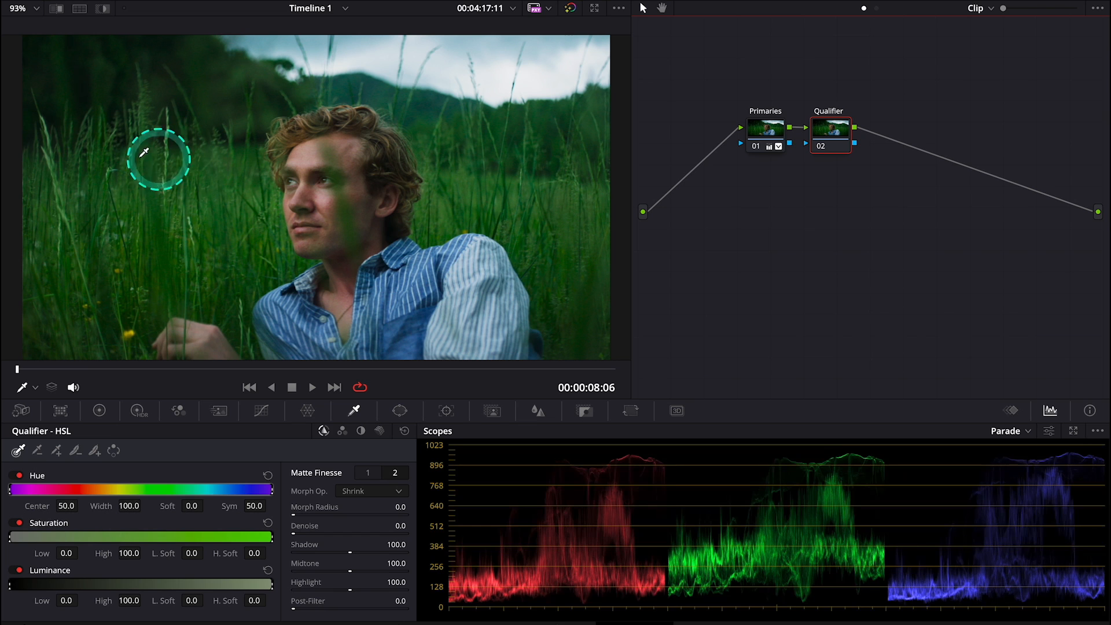
click(104, 10)
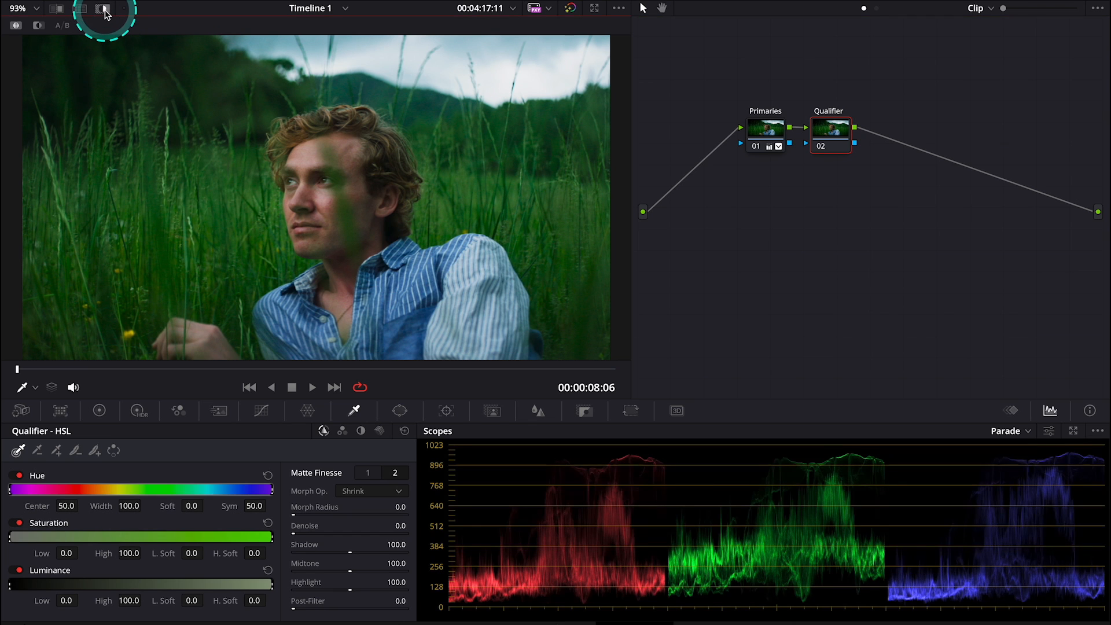
click(220, 229)
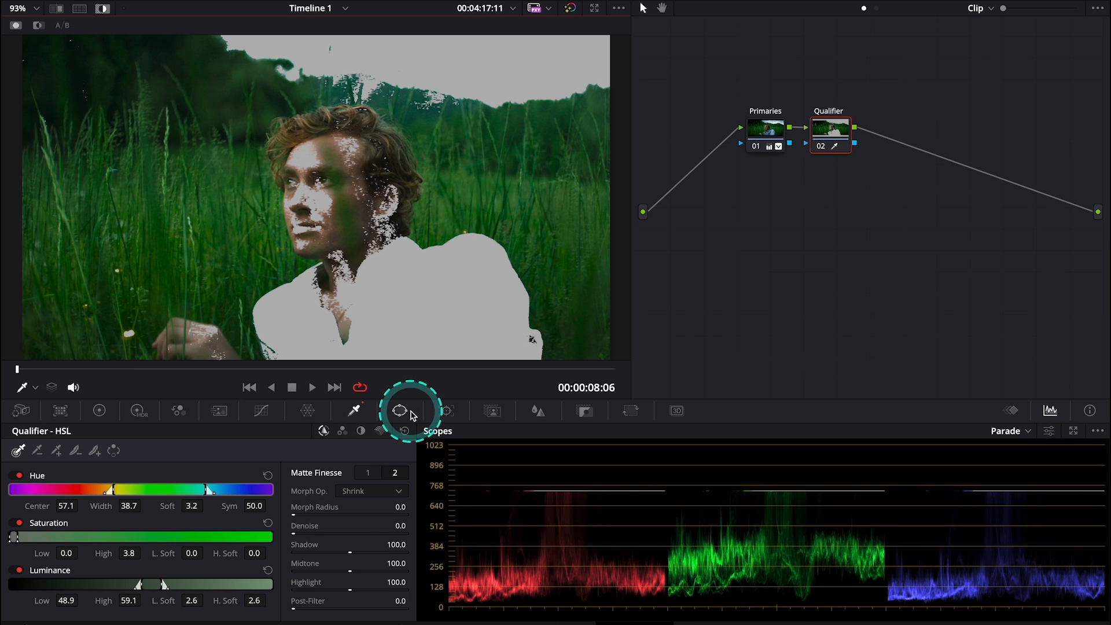
click(404, 431)
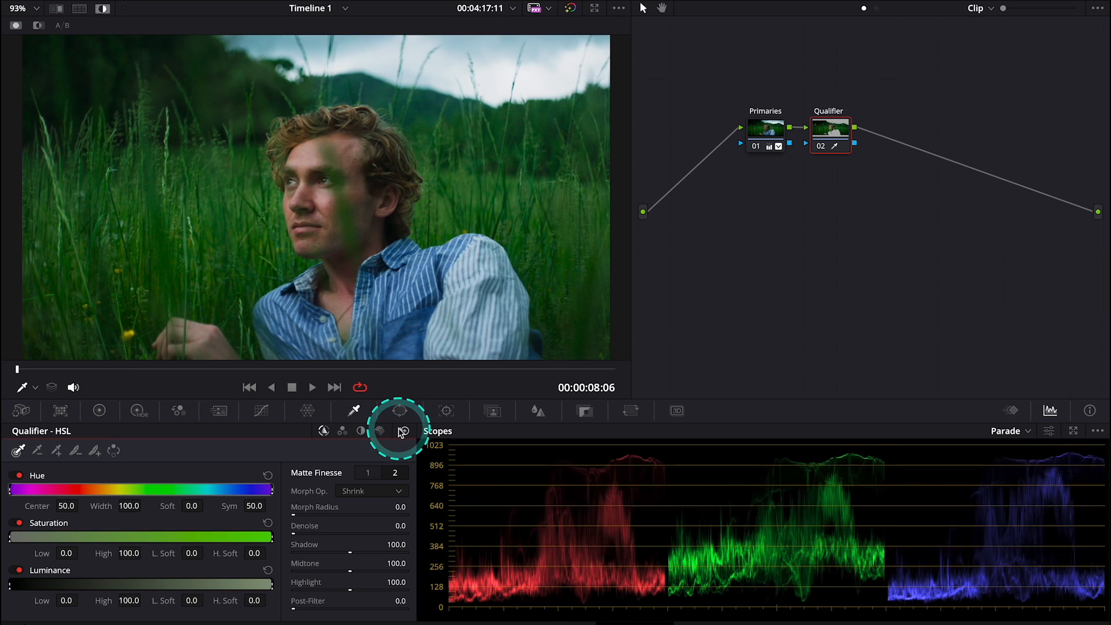
- Key the green grass with the 3D qualifier by drawing a stroke through the grass beside the man
click(380, 431)
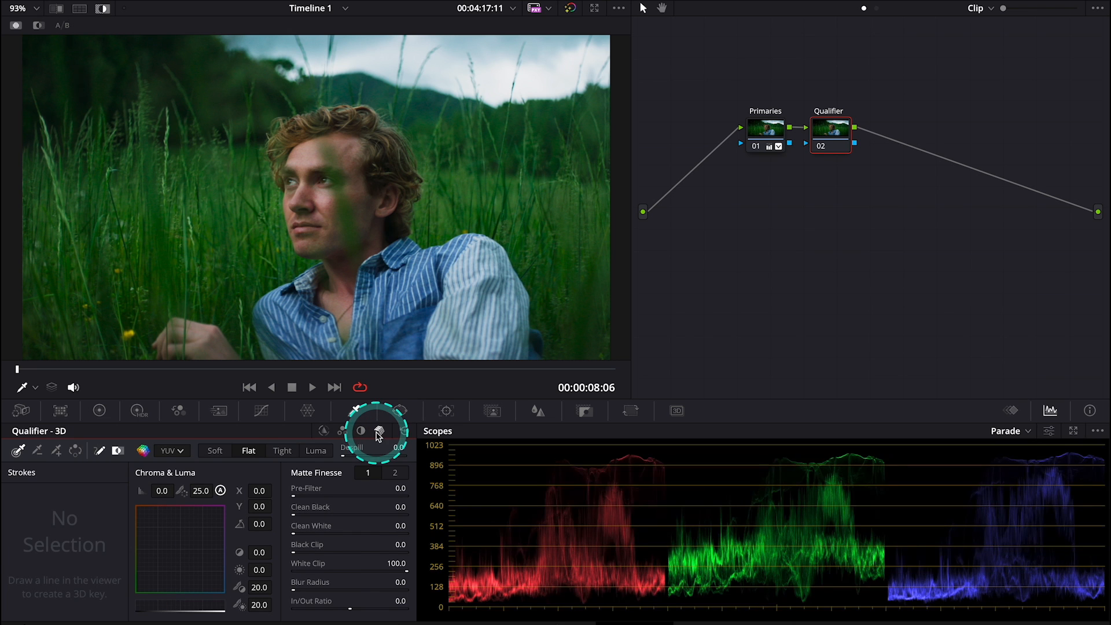
click(217, 222)
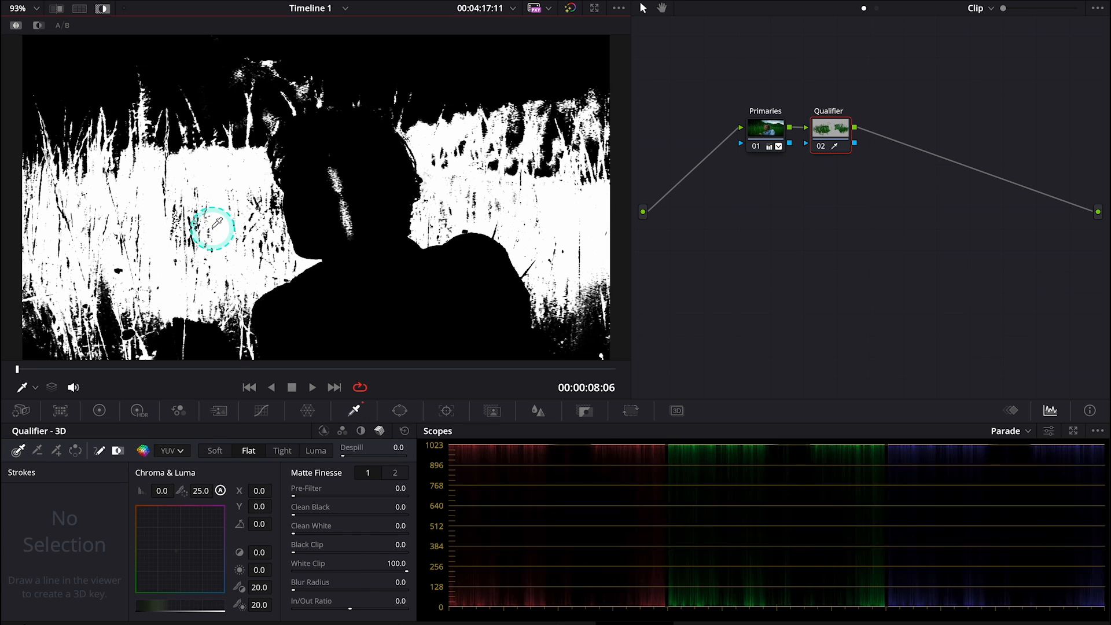
mouse_move(212, 228)
mouse_down()
mouse_move(138, 246)
mouse_move(154, 307)
mouse_move(132, 135)
mouse_move(153, 127)
mouse_move(133, 168)
mouse_up()
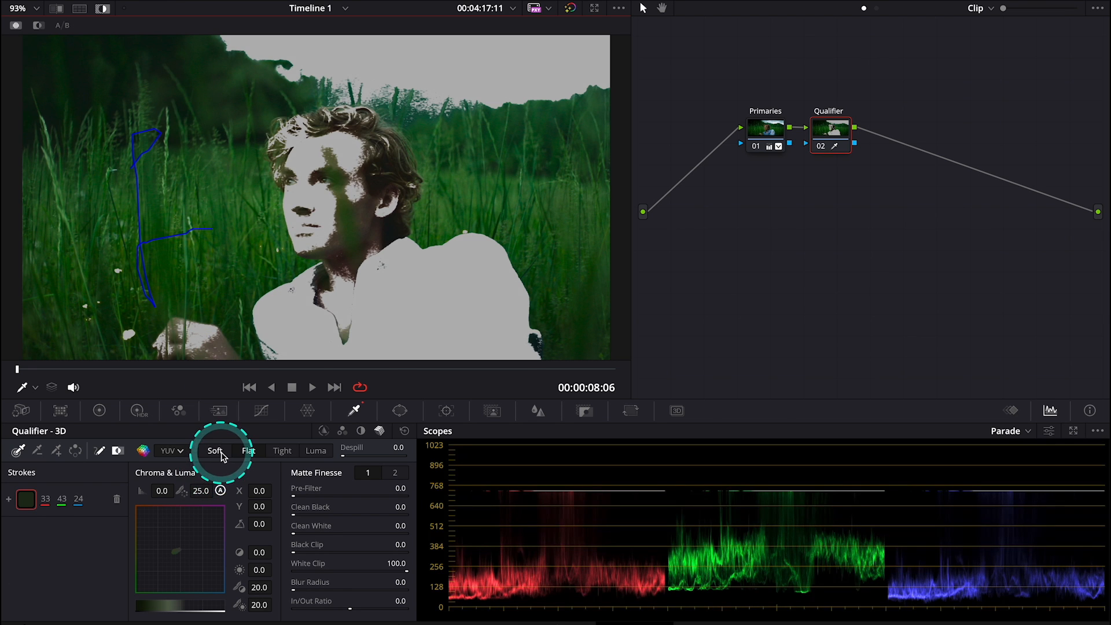
- Make the grass key Tight with chroma X 0.4 and Y -0.1, and smooth its matte with Denoise 21.9
click(283, 451)
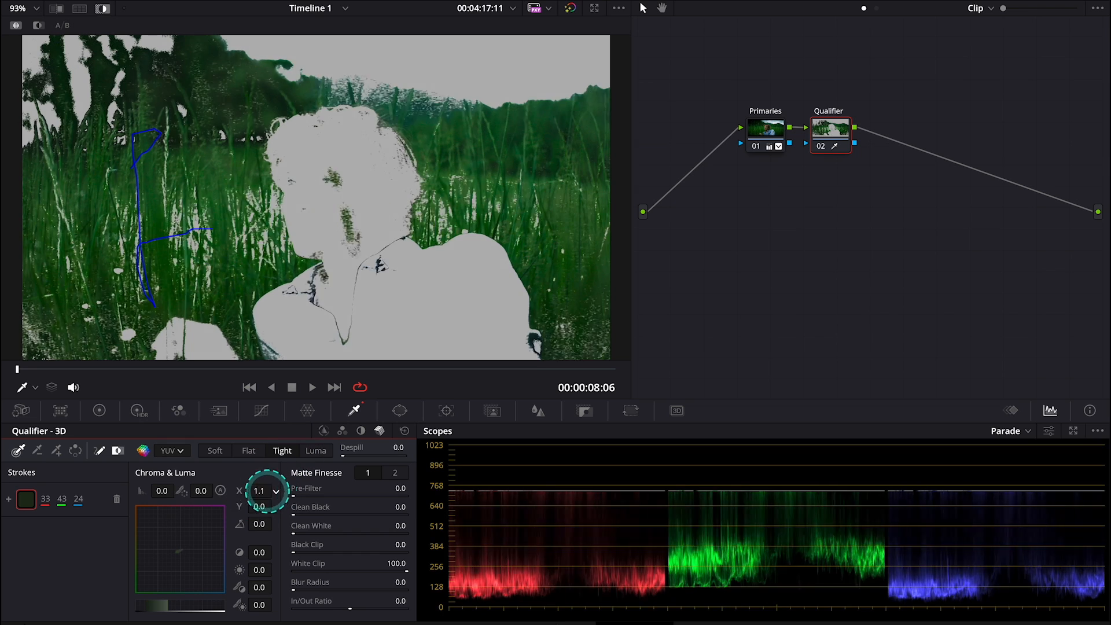
drag(260, 507, 319, 533)
click(388, 472)
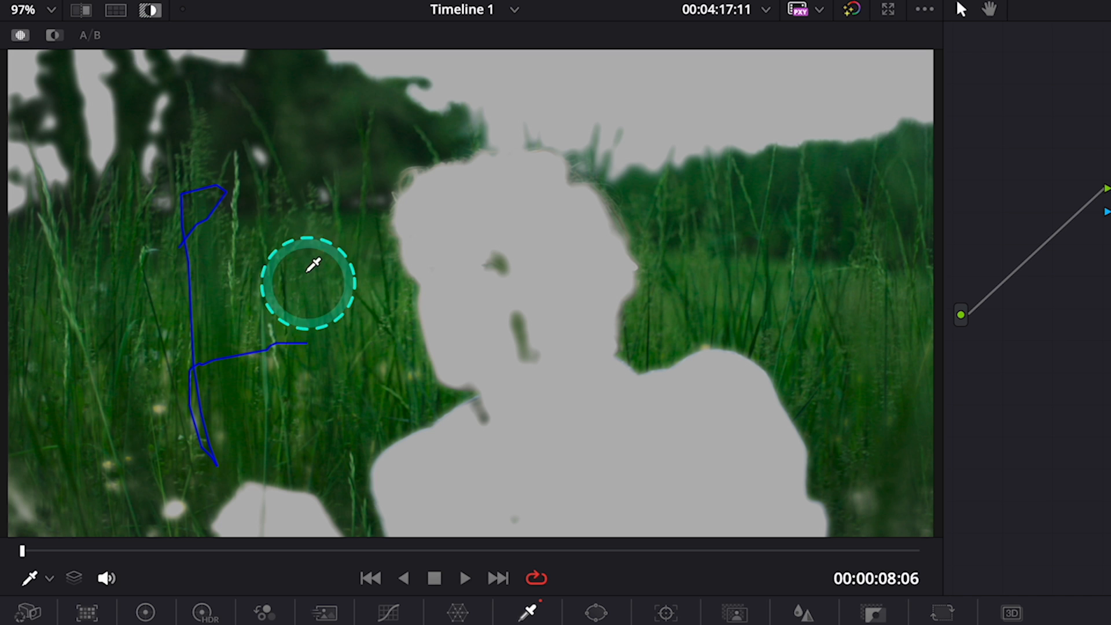
- Turn off the highlight display and slightly shift the keyed grass's hue with its point on the Hue Vs Hue curve
click(153, 9)
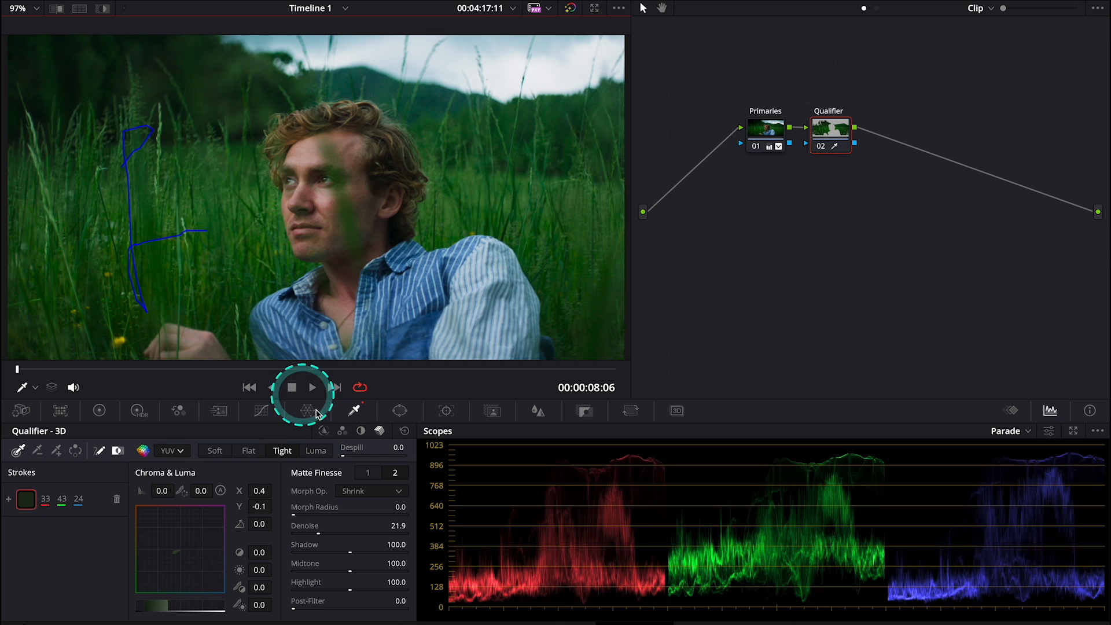
click(262, 411)
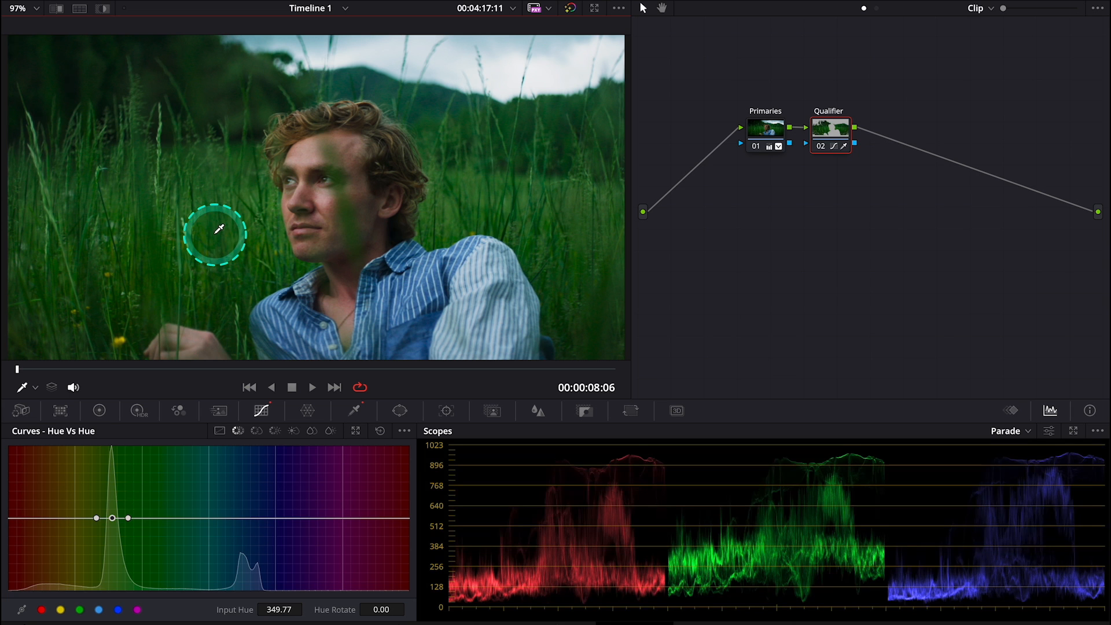
drag(111, 516, 114, 514)
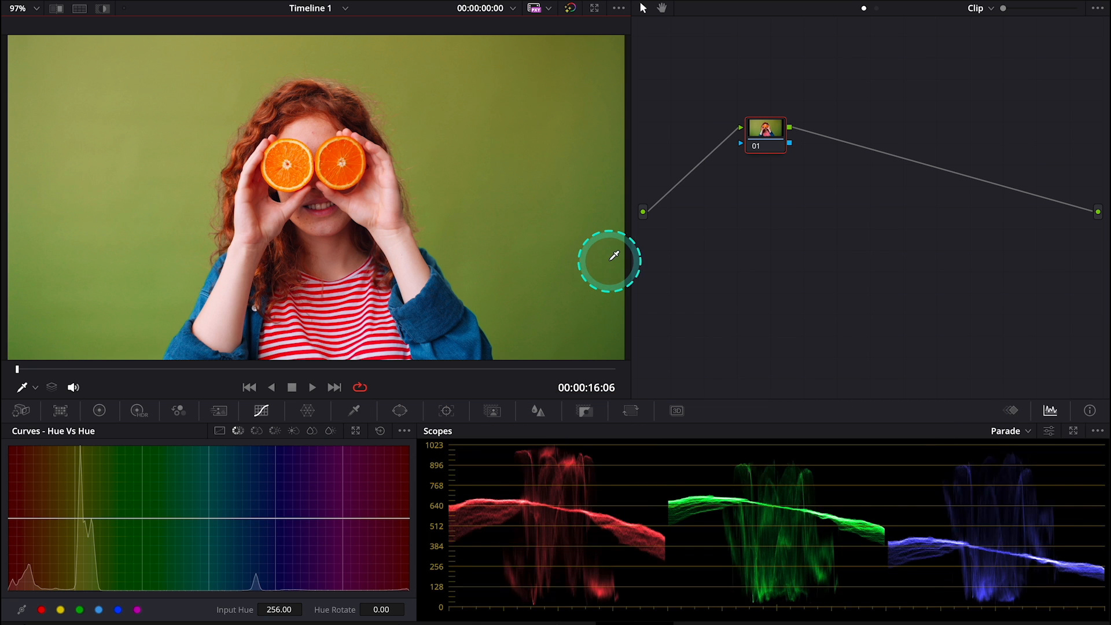
- Label the node of the orange-slices clip Qualifier and turn on the highlight display for keying
right_click(786, 150)
click(802, 161)
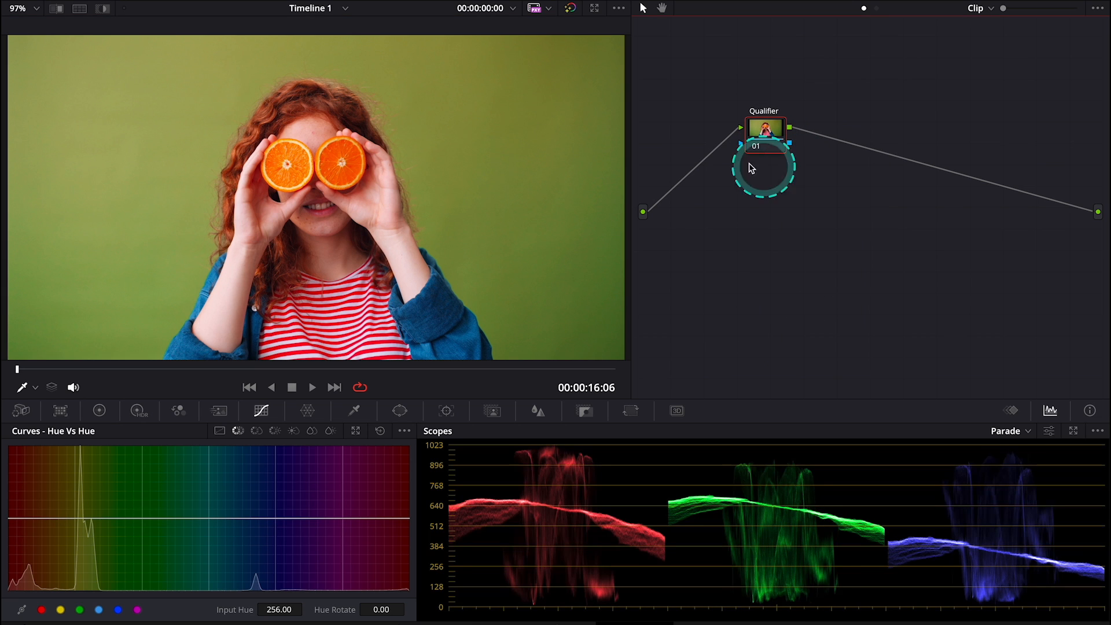
click(357, 411)
click(102, 8)
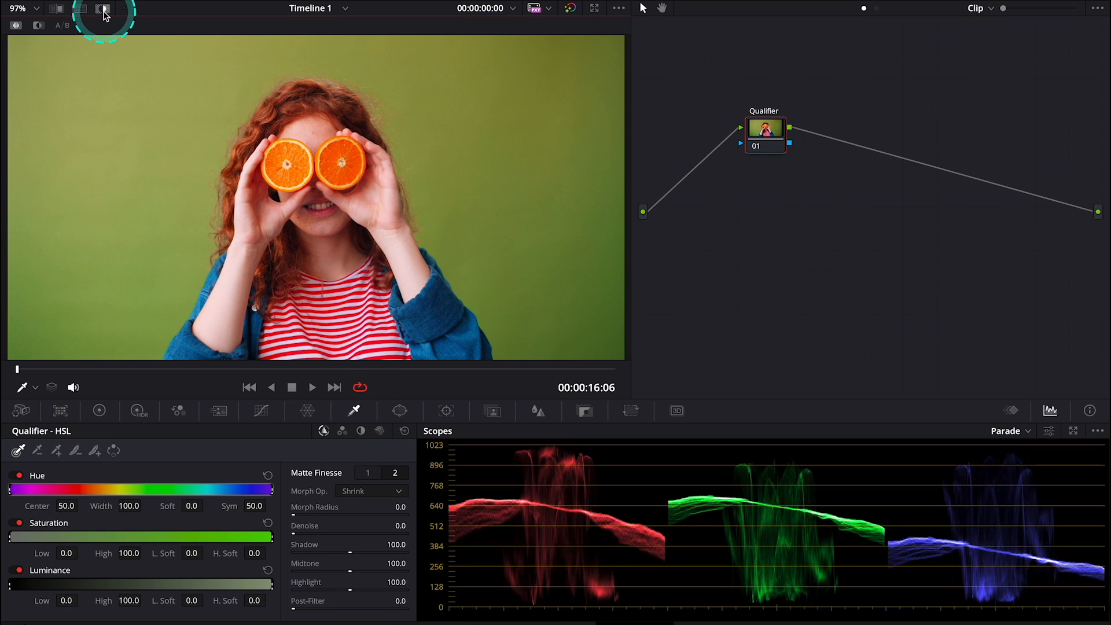
- Try to key the green background by sampling it with the HSL qualifier, and reset the qualifier
click(134, 109)
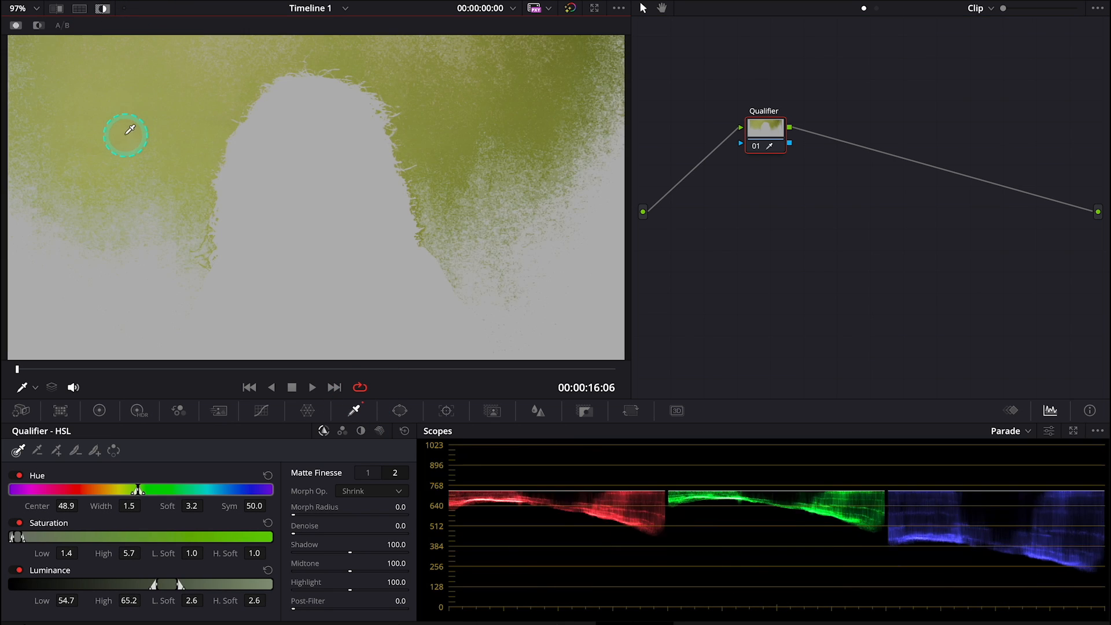
mouse_move(112, 257)
mouse_down()
mouse_move(102, 316)
mouse_move(54, 360)
mouse_up()
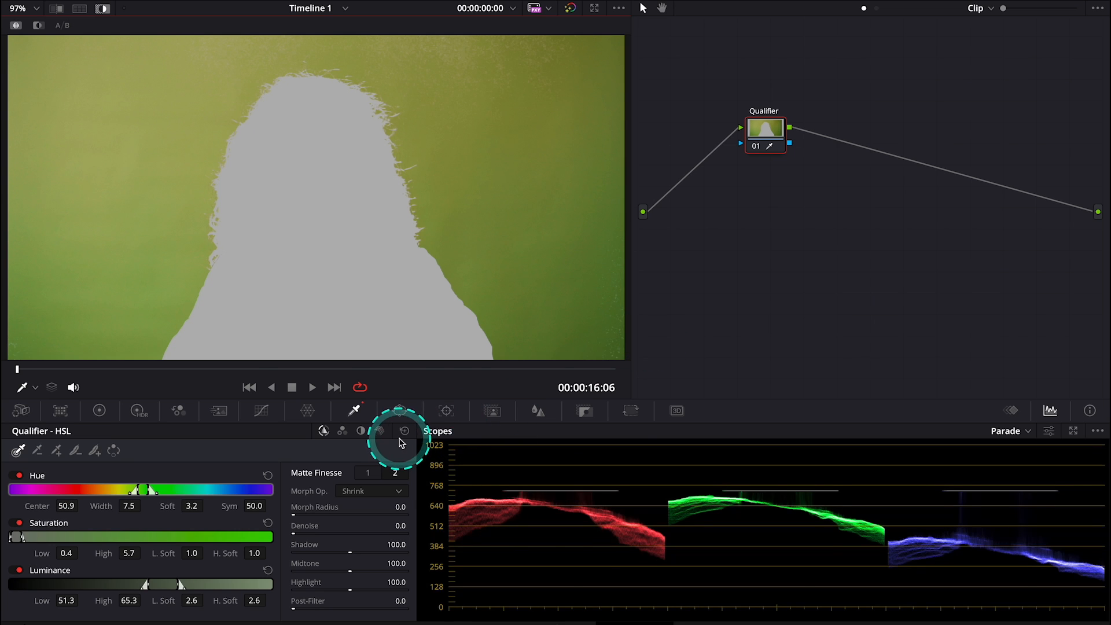
click(403, 432)
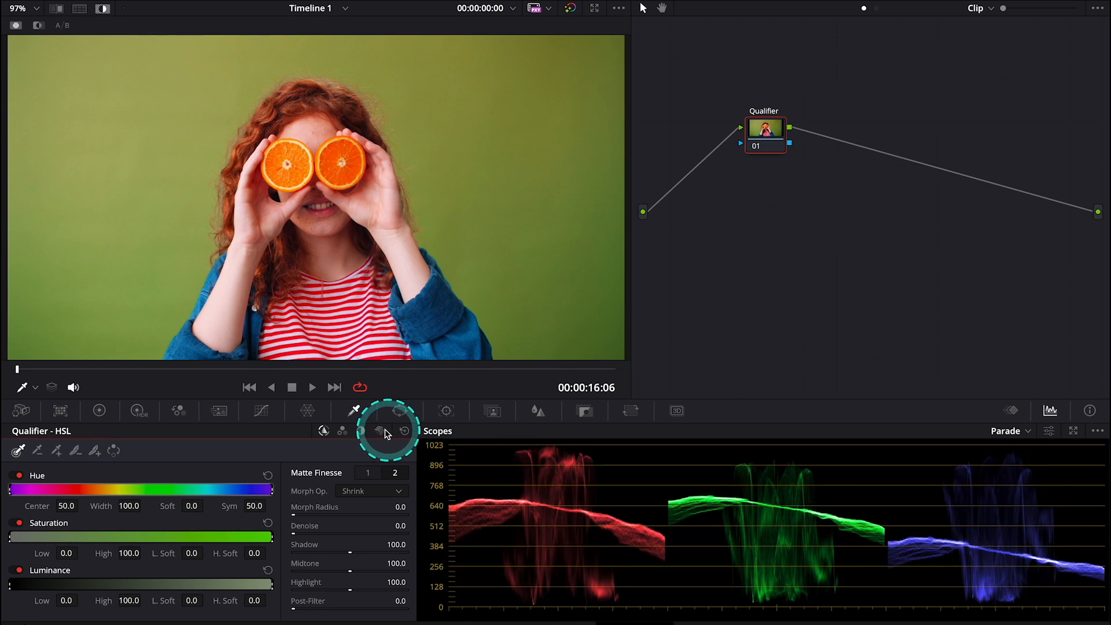
- Key the green background with the 3D qualifier by drawing a long stroke around the woman through its light and dark areas
click(379, 431)
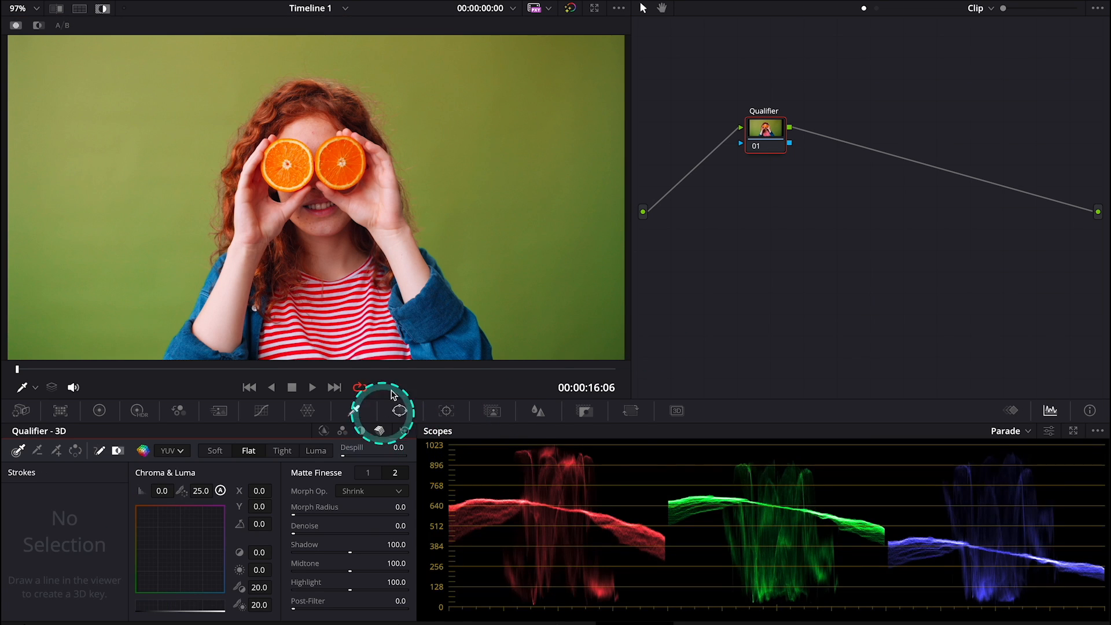
click(525, 199)
mouse_move(525, 200)
mouse_down()
mouse_move(453, 102)
mouse_move(382, 57)
mouse_move(300, 42)
mouse_move(228, 58)
mouse_move(166, 102)
mouse_move(133, 167)
mouse_move(115, 274)
mouse_move(77, 290)
mouse_move(131, 160)
mouse_move(176, 91)
mouse_move(207, 66)
mouse_move(284, 42)
mouse_move(519, 116)
mouse_move(571, 212)
mouse_move(582, 306)
mouse_move(619, 346)
mouse_move(611, 321)
mouse_up()
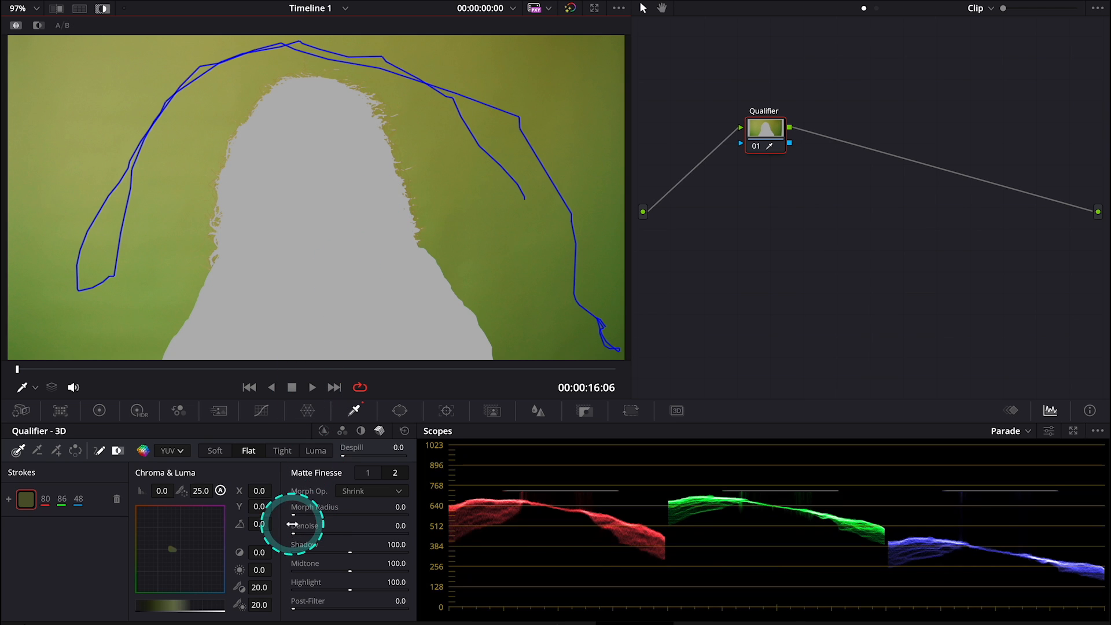
- Refine the background matte with Denoise 4.1 and Clean White 10.3, and turn off the highlight display
drag(291, 533, 318, 535)
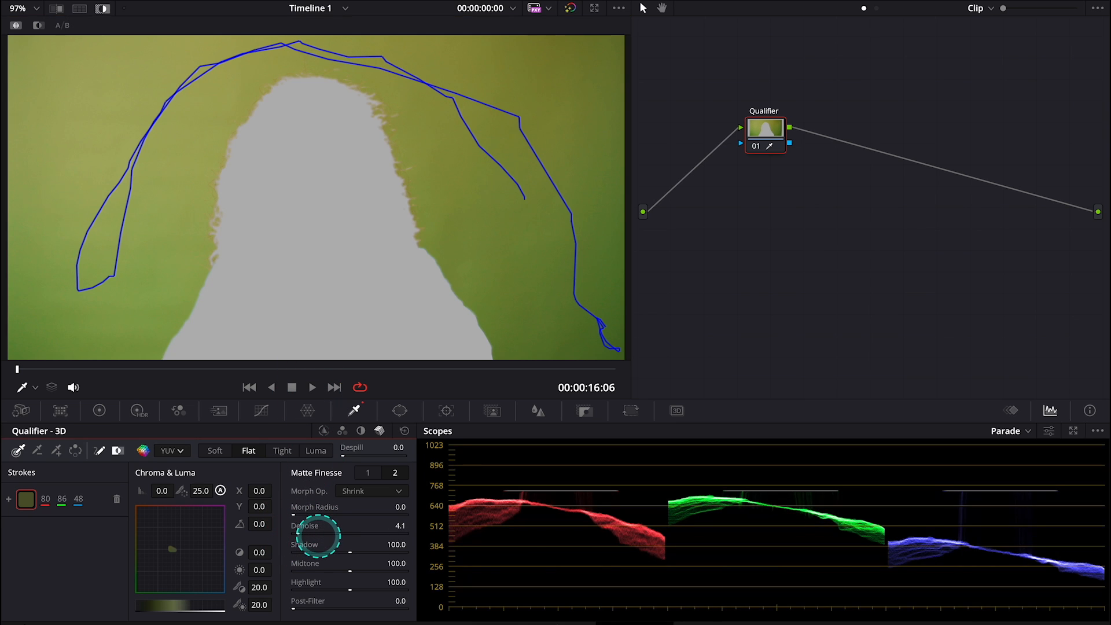
click(366, 474)
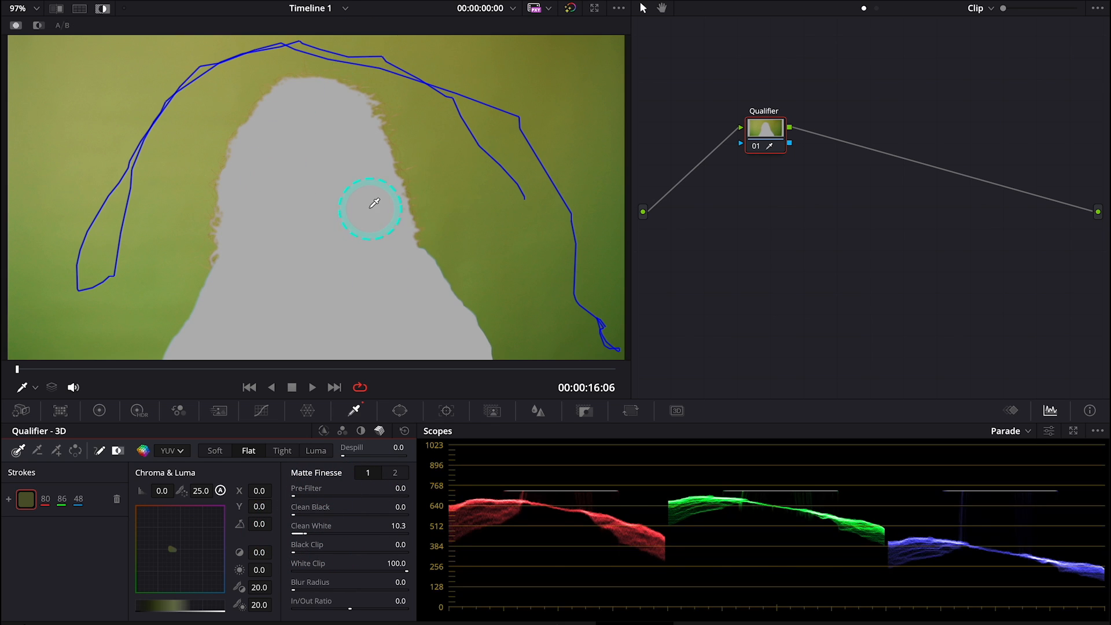
click(102, 9)
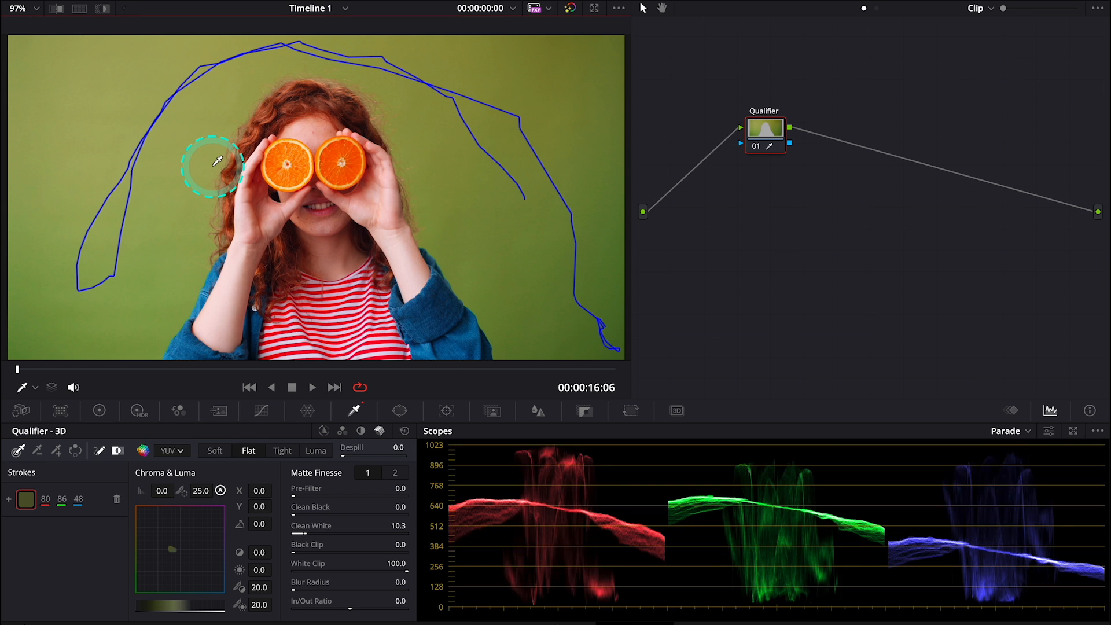
- Shift the keyed background toward teal green by moving a Color Warper Hue-Saturation point to hue 0.42 and saturation 0.59
click(307, 411)
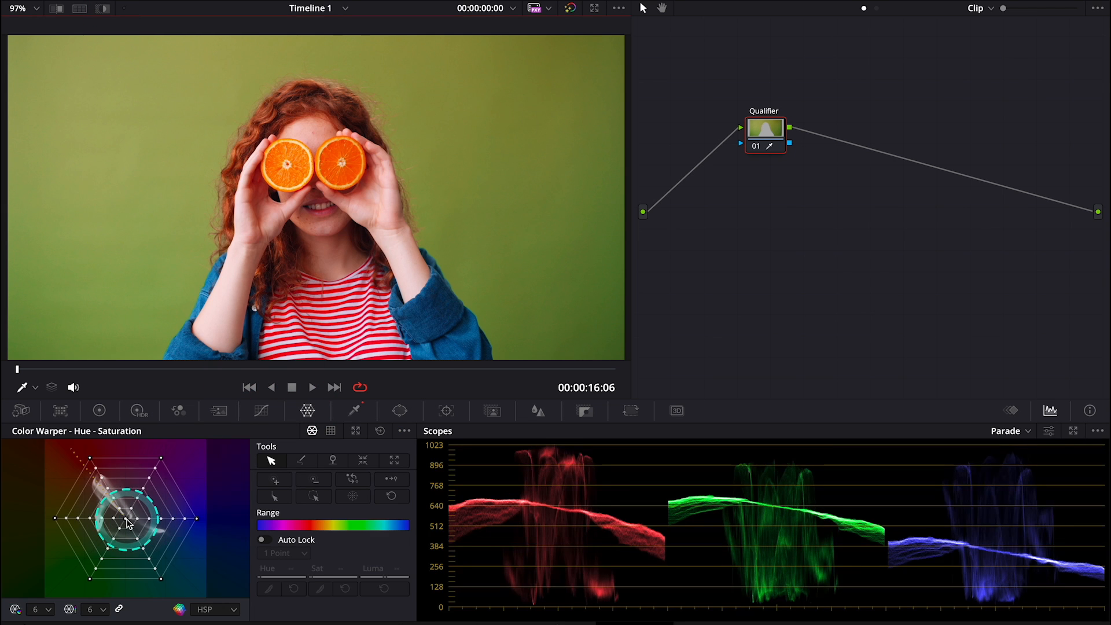
drag(128, 524, 159, 542)
- Play the clip and compare the background color with the Qualifier node off and on
key(space)
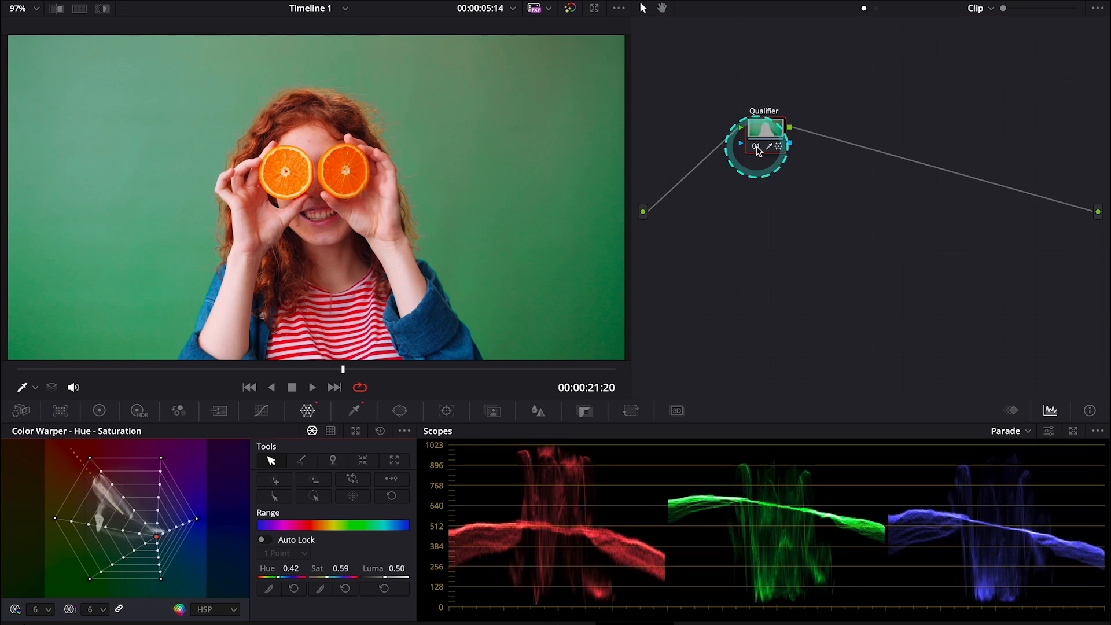
click(756, 147)
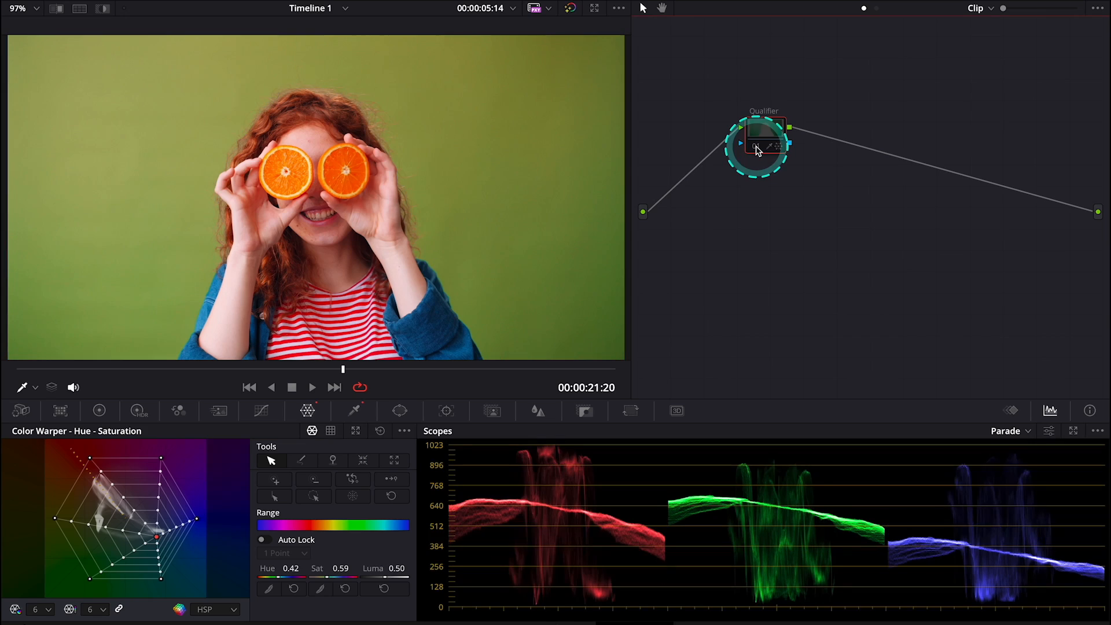
click(756, 148)
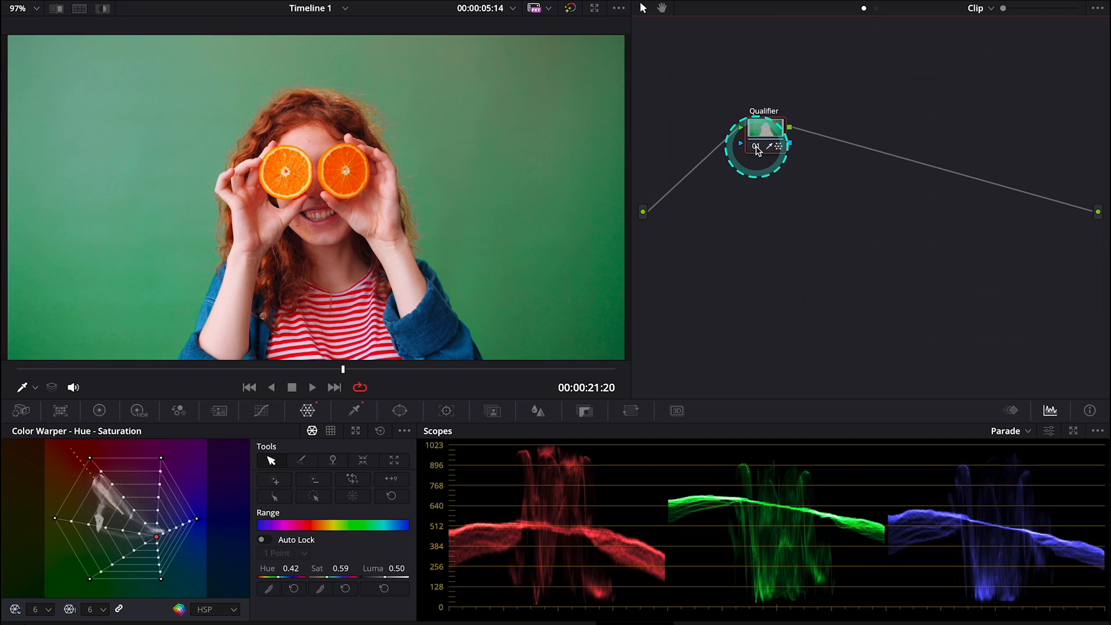